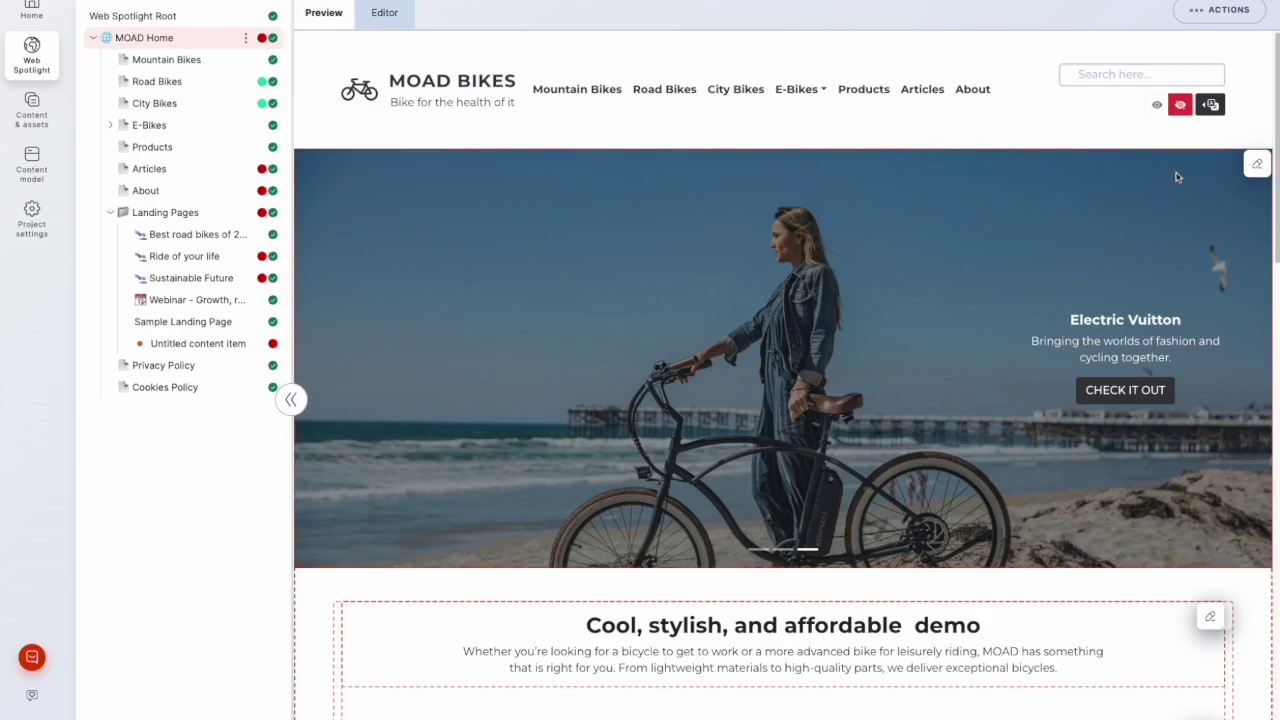
Scroll through the MOAD Home preview, then switch to its Editor form
scroll(1150, 260, "down", 3)
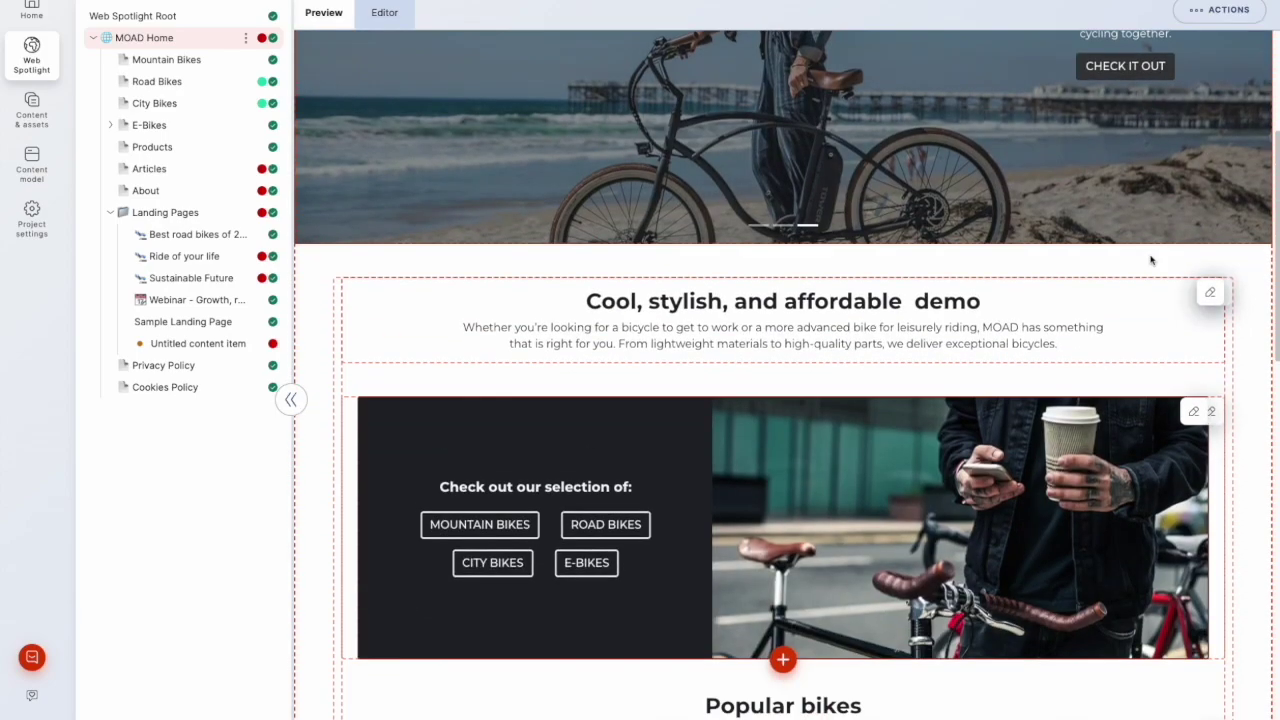
scroll(1150, 260, "down", 3)
scroll(1150, 260, "down", 3)
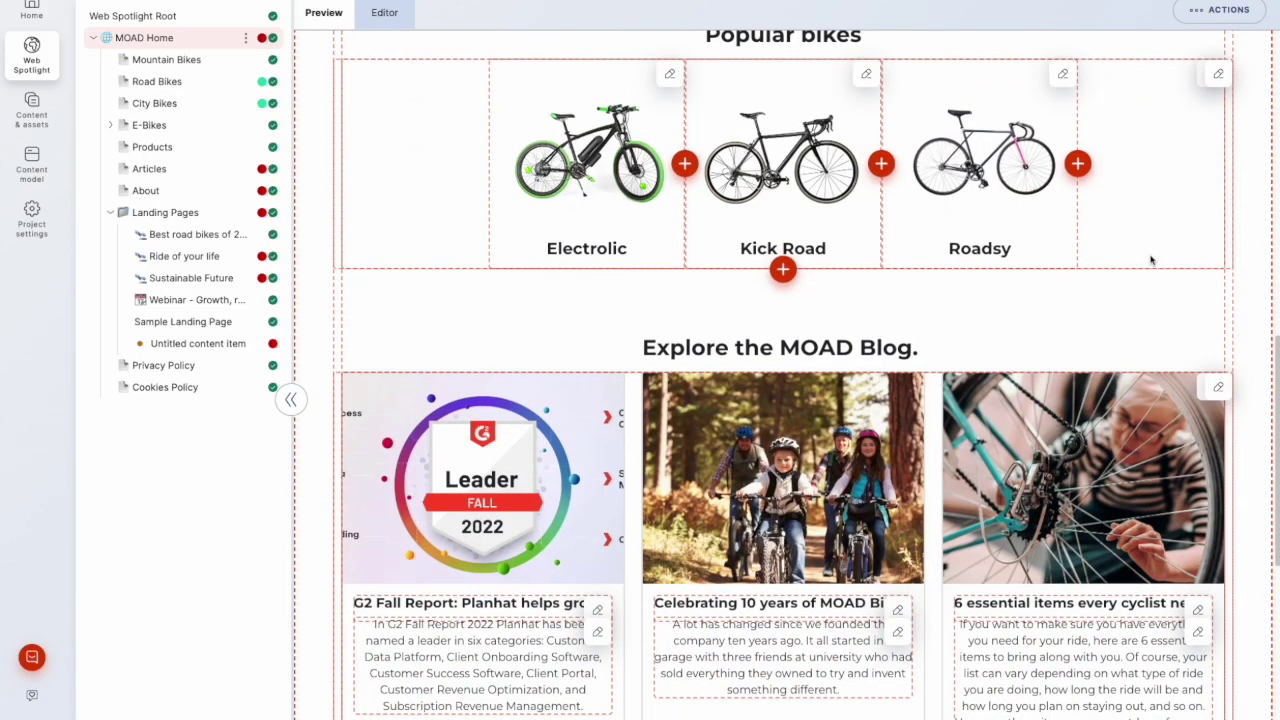
scroll(1150, 260, "down", 5)
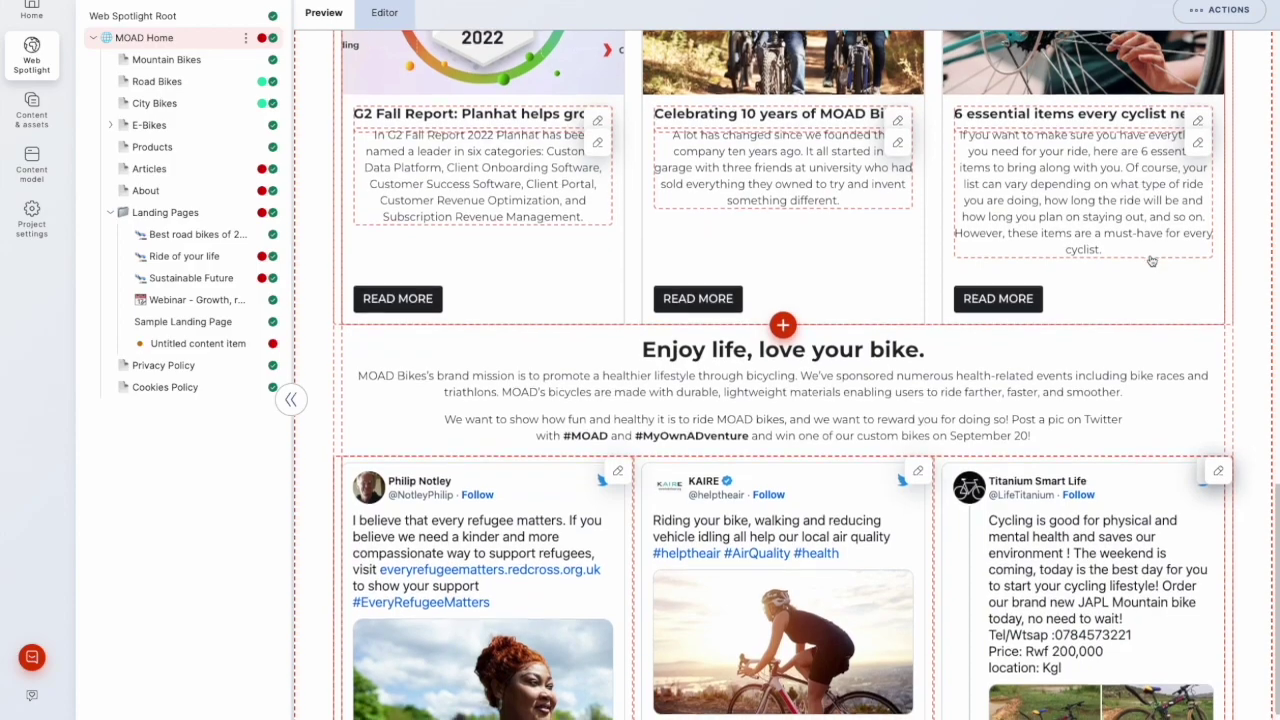
scroll(1151, 261, "down", 3)
scroll(813, 370, "up", 6)
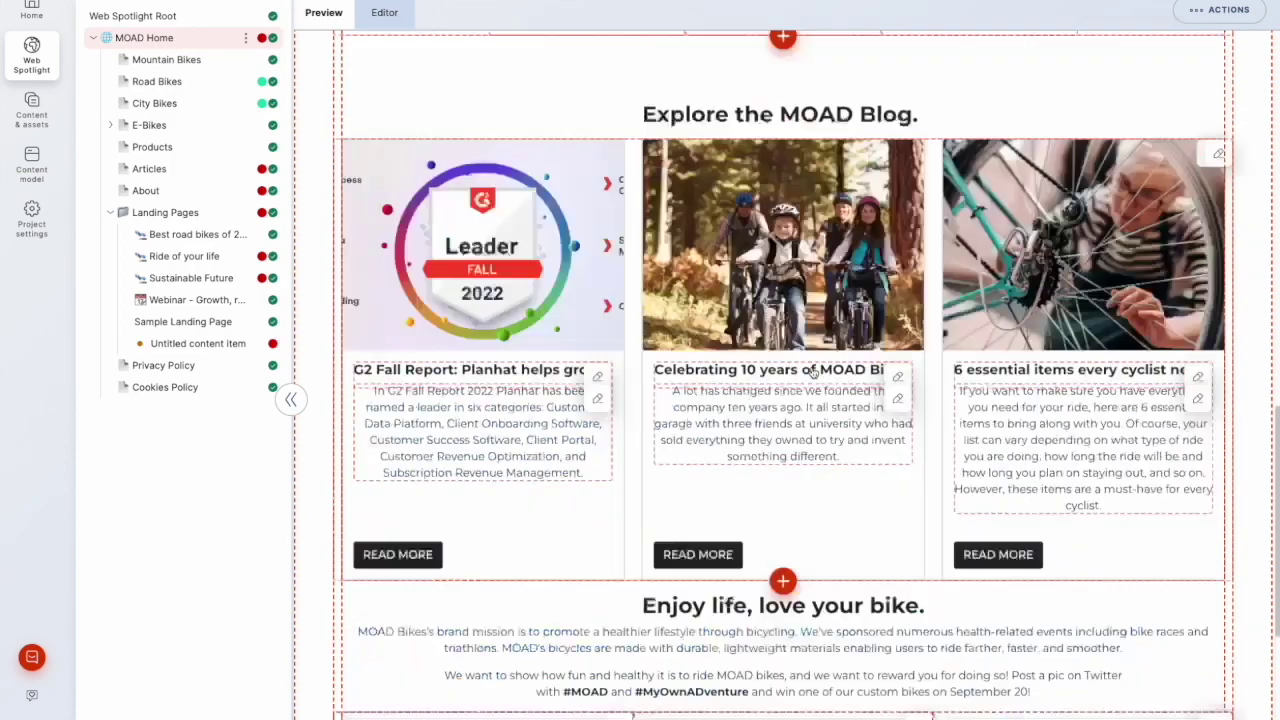
left_click(394, 16)
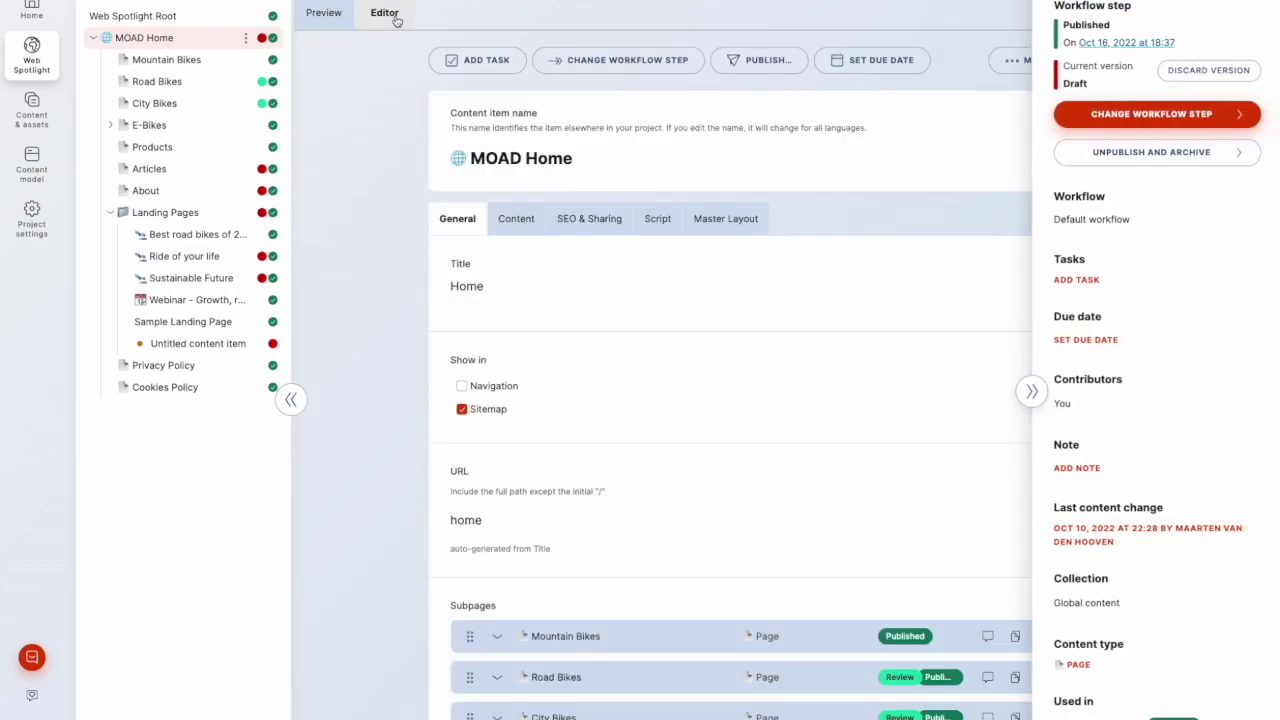
Collapse the workflow panel beside the MOAD Home form and scroll through its Subpages list
left_click(1031, 391)
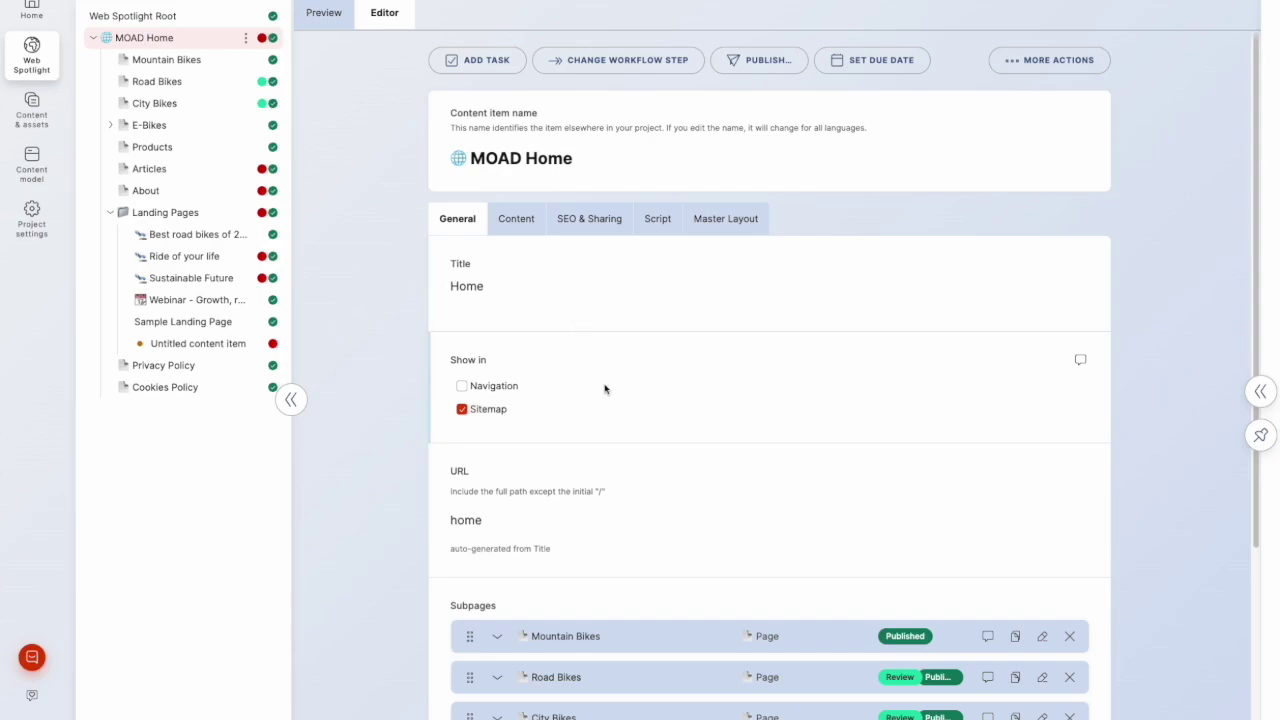
scroll(605, 392, "down", 4)
scroll(605, 392, "up", 4)
Return to the MOAD Home preview and scroll down to the 'Check out our selection of' block
left_click(327, 15)
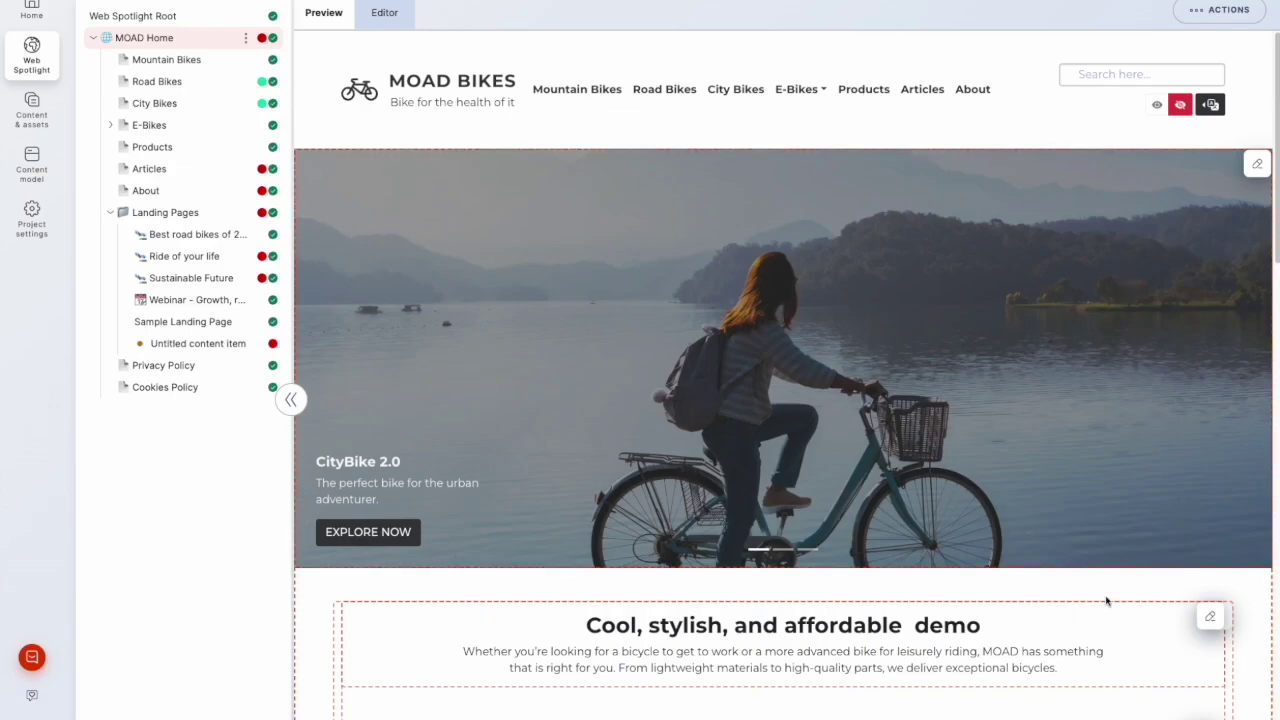
scroll(884, 618, "down", 15)
scroll(880, 618, "up", 15)
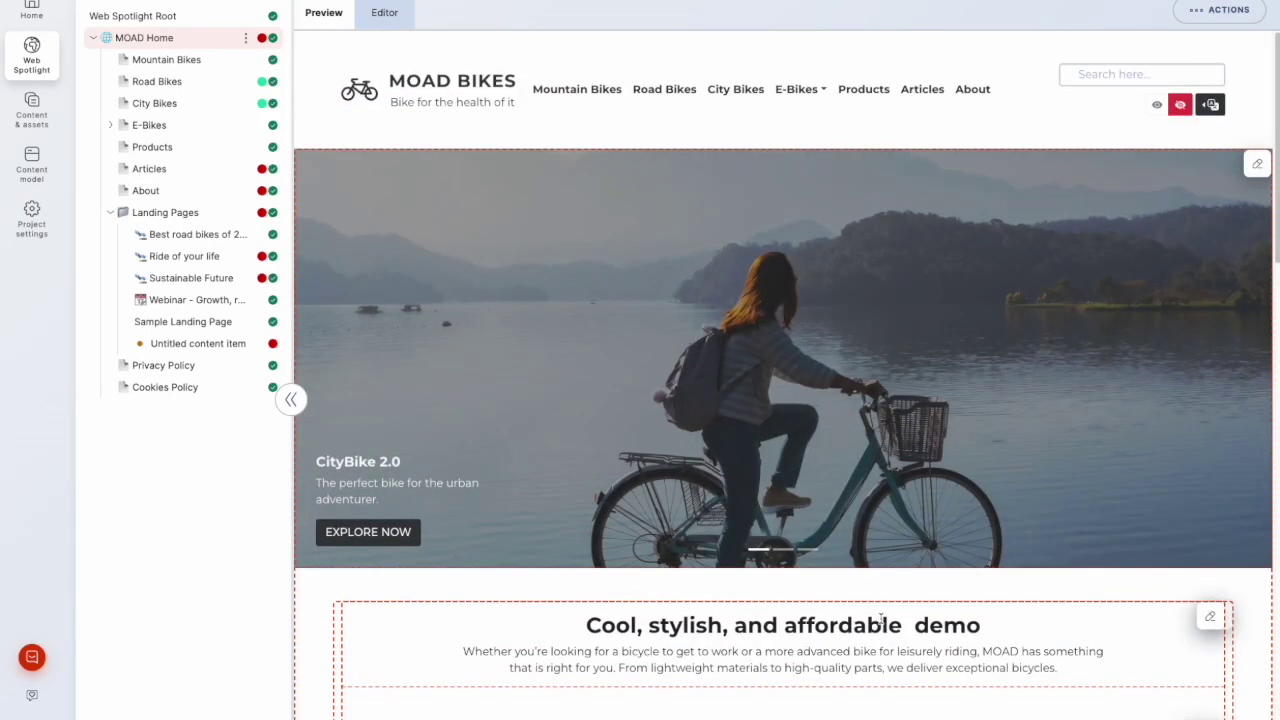
scroll(880, 618, "down", 2)
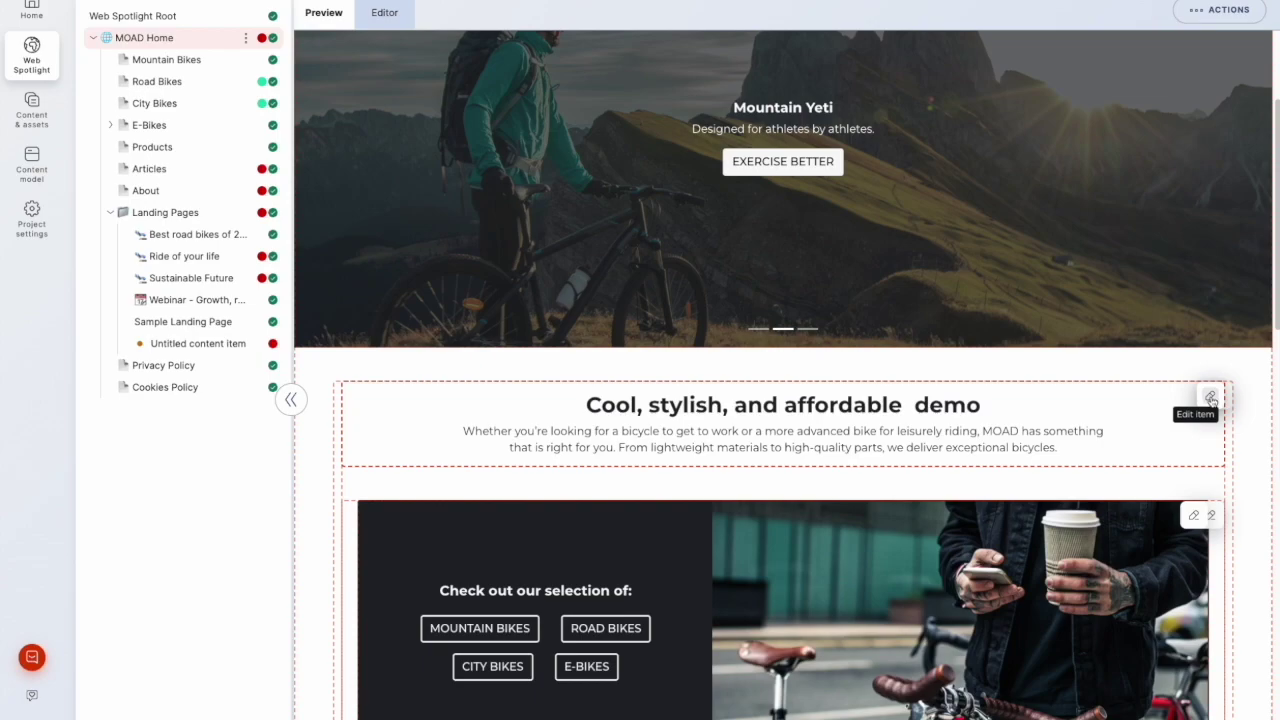
left_click(1210, 399)
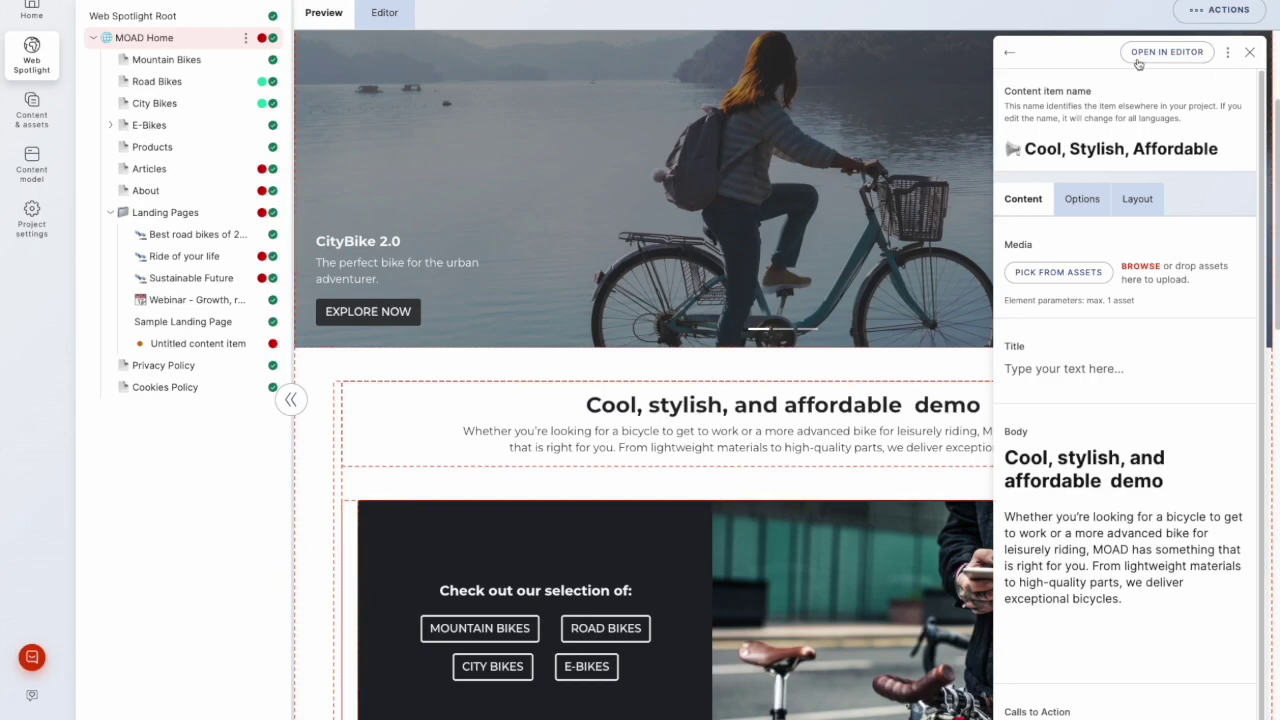
left_click(1250, 53)
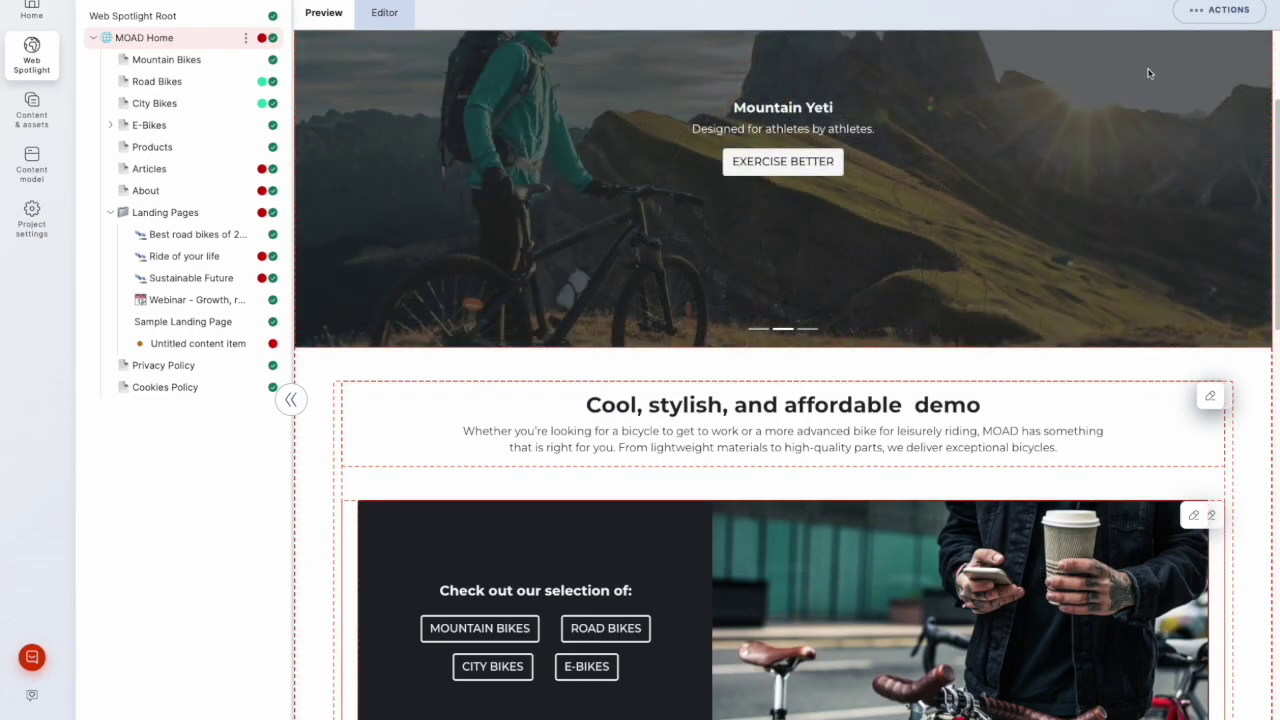
left_click(1195, 21)
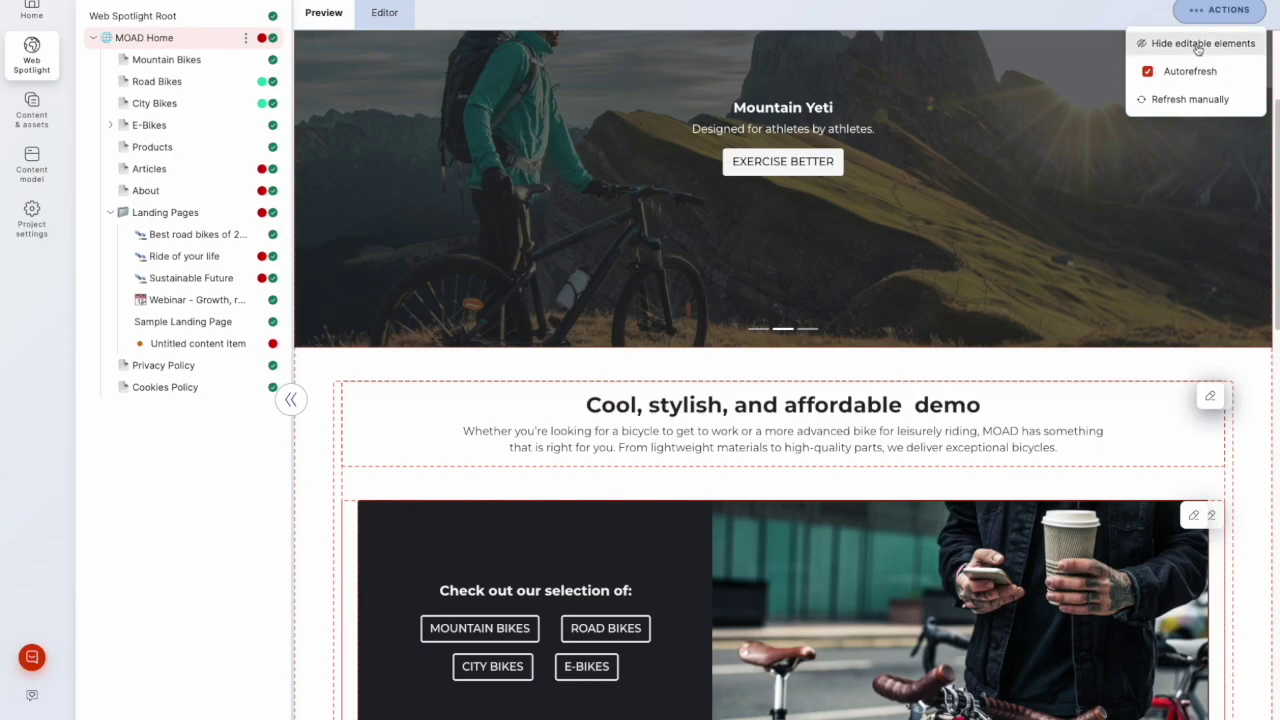
left_click(1182, 42)
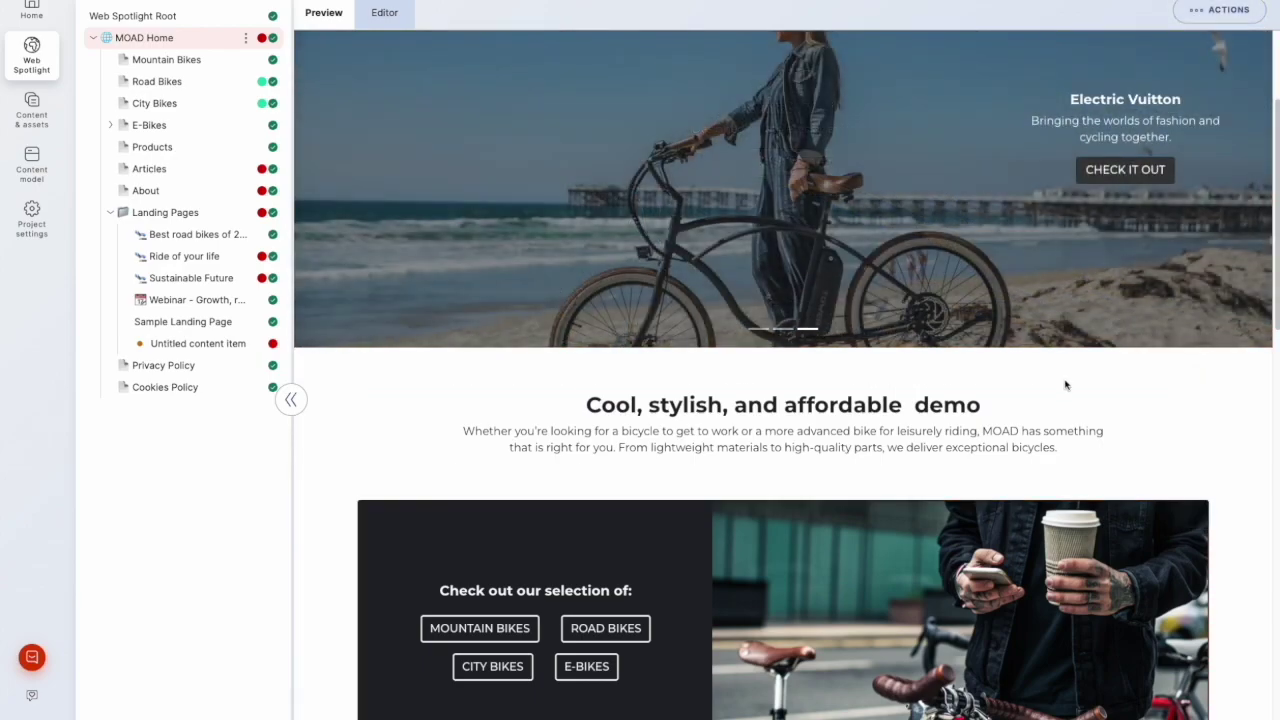
scroll(1066, 384, "down", 5)
scroll(1066, 386, "down", 10)
scroll(1066, 386, "up", 20)
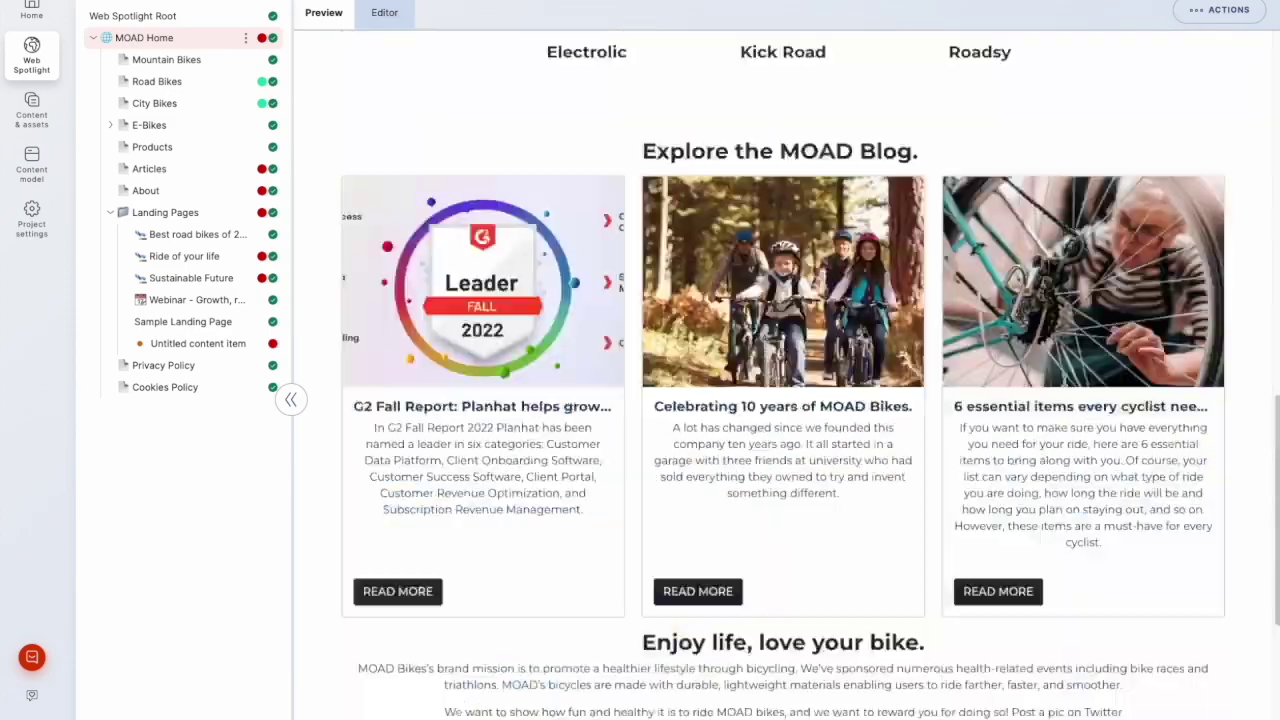
left_click(1191, 18)
left_click(1185, 44)
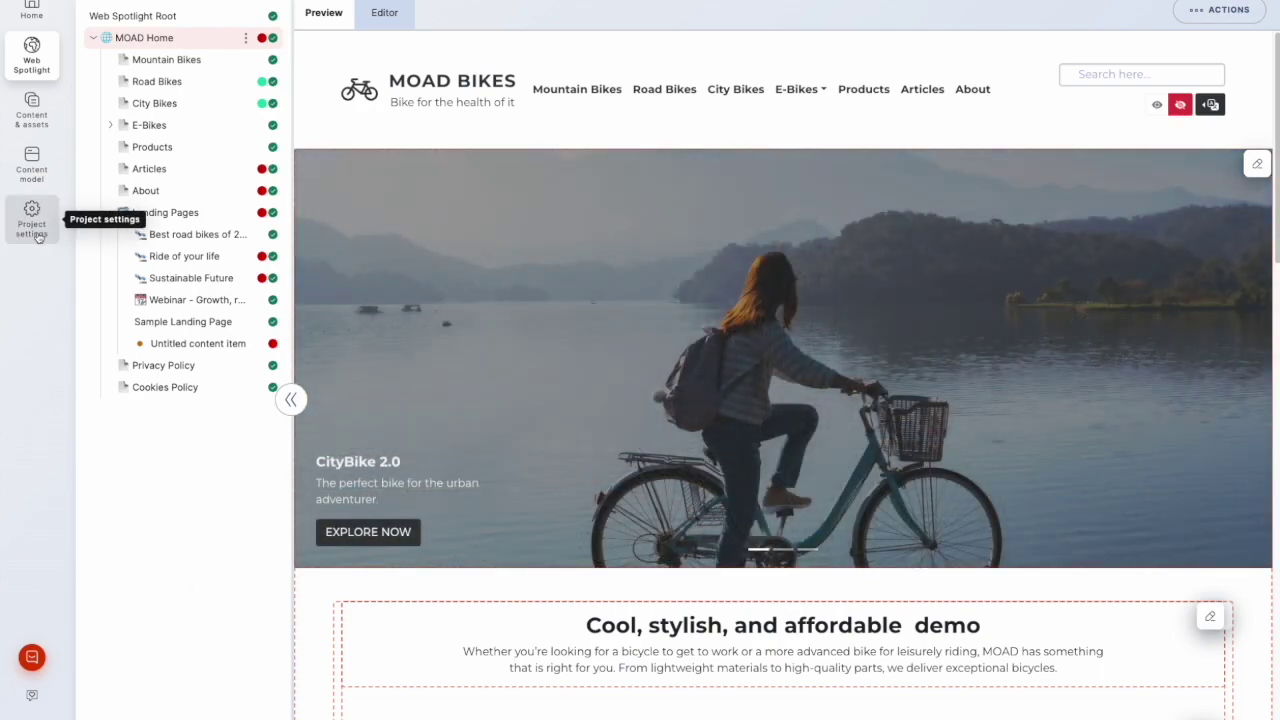
left_click(32, 215)
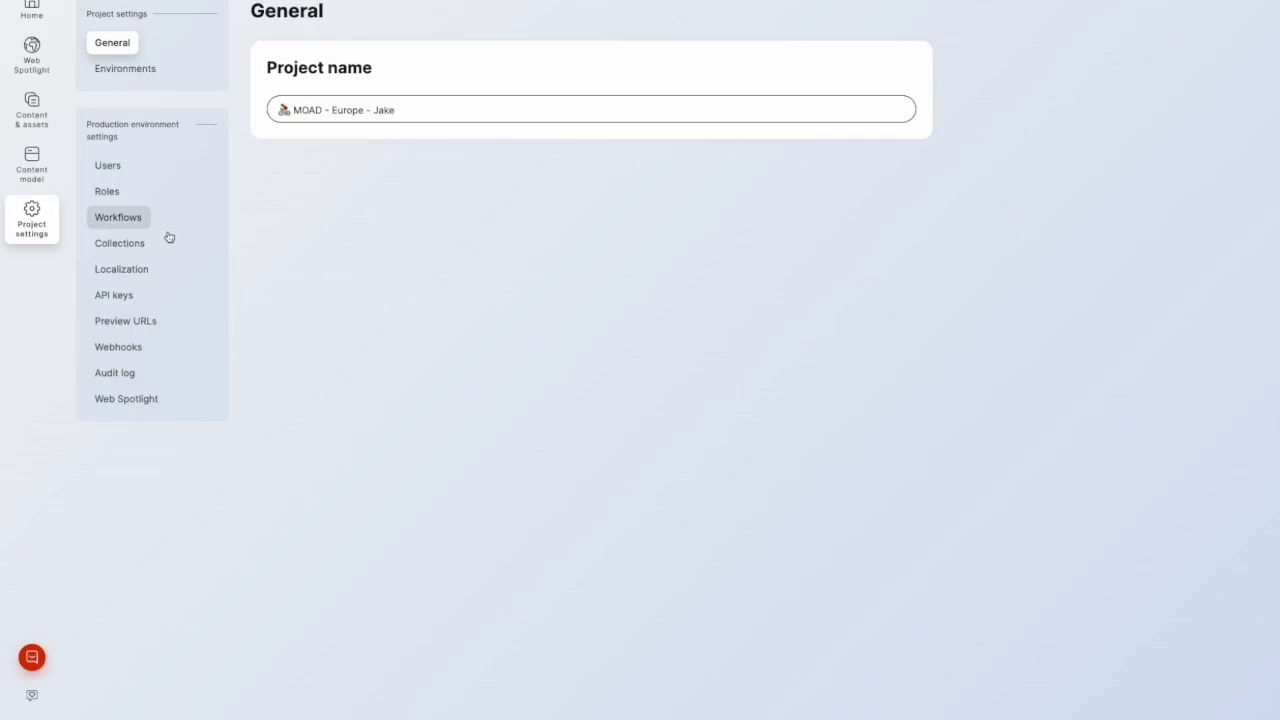
In Preview URLs settings, examine the Page URL's base address, {Lang} and {URLSlug} placeholders
left_click(153, 329)
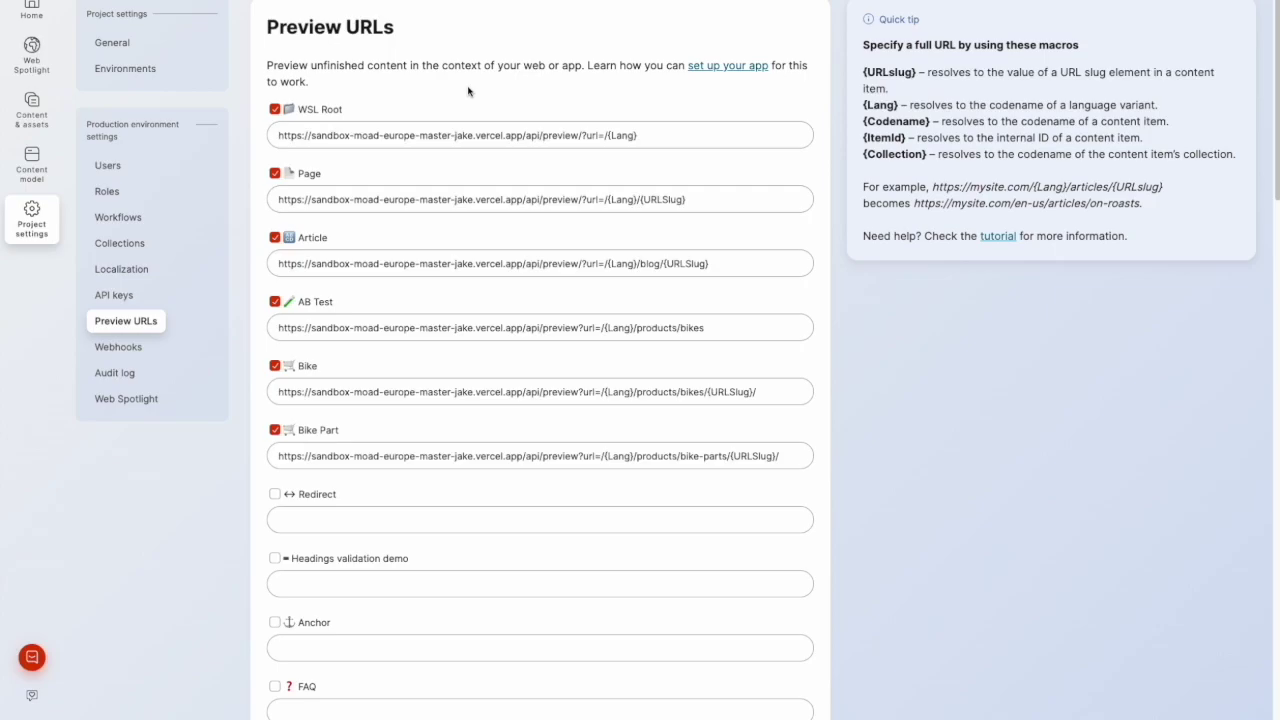
left_click(278, 199)
left_click_drag(278, 199, 582, 200)
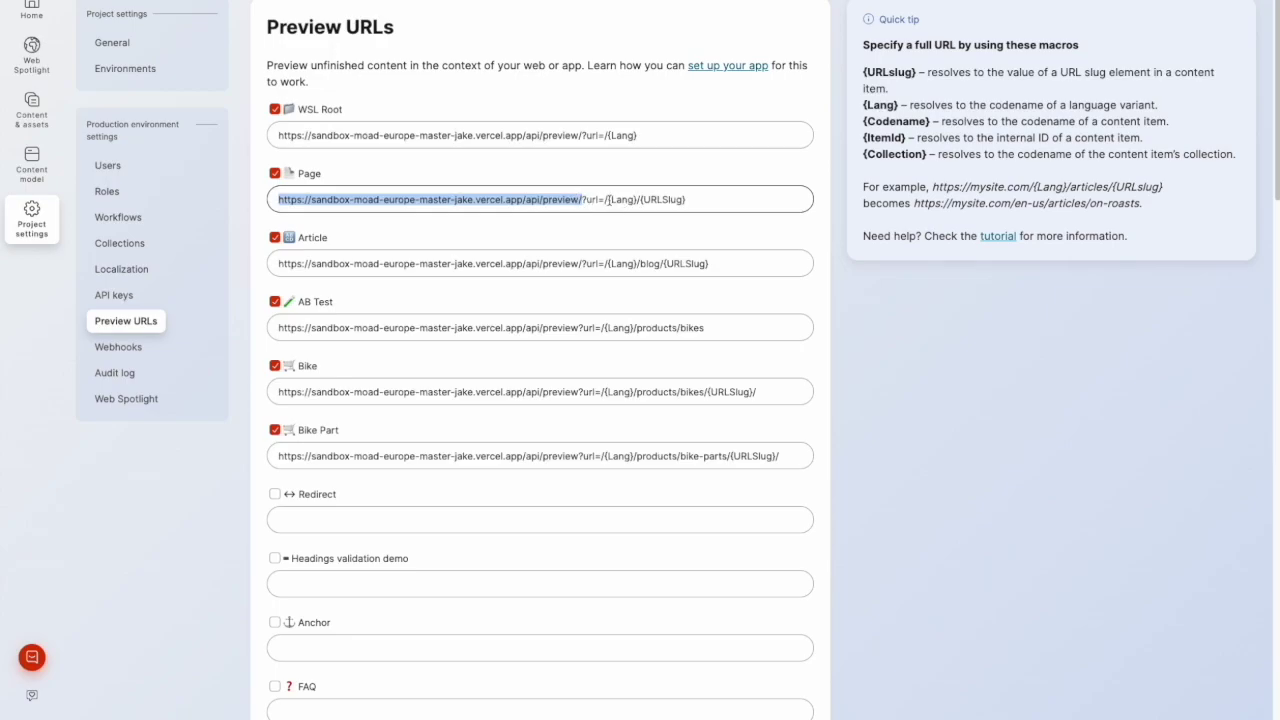
left_click_drag(607, 200, 675, 202)
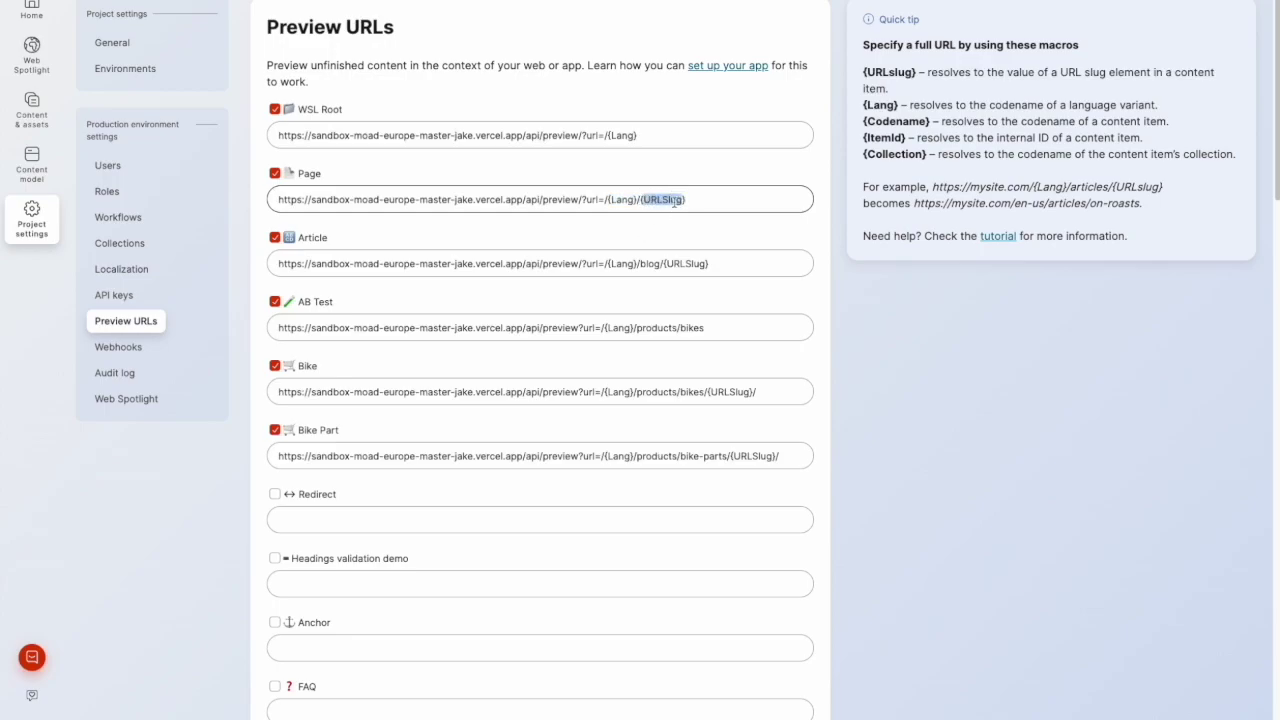
left_click_drag(675, 202, 681, 199)
left_click(718, 200)
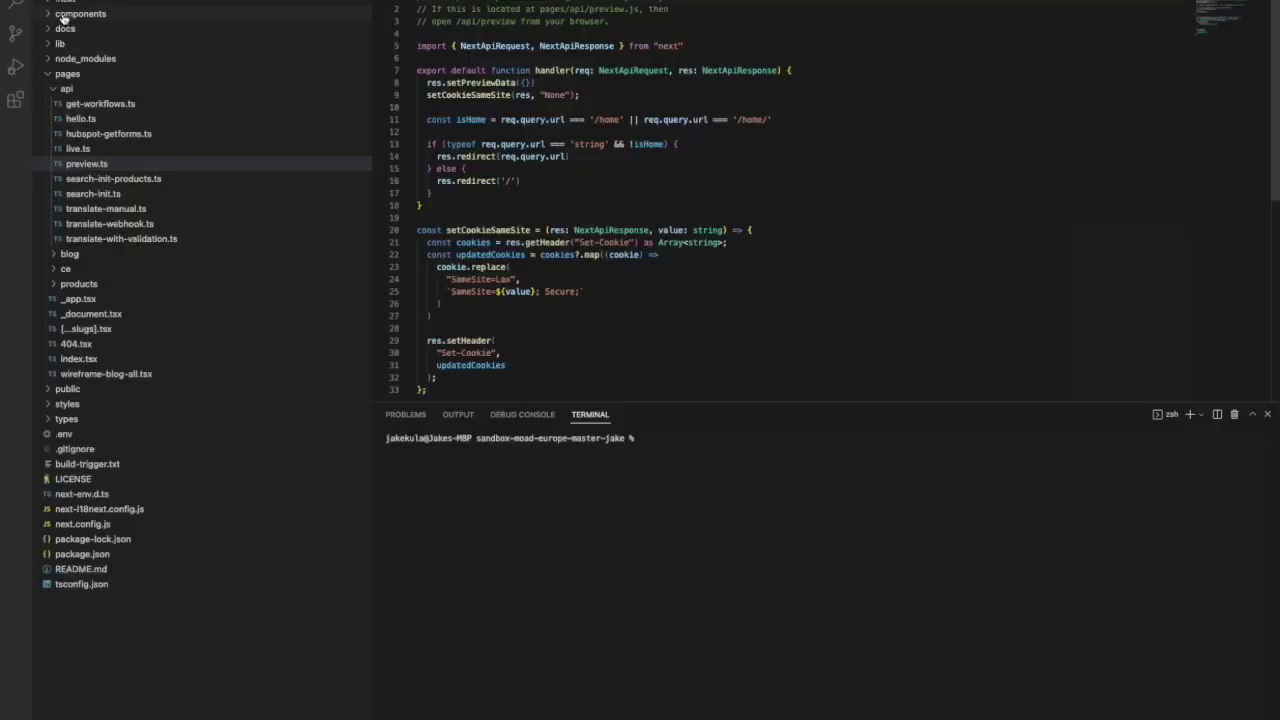
left_click(80, 168)
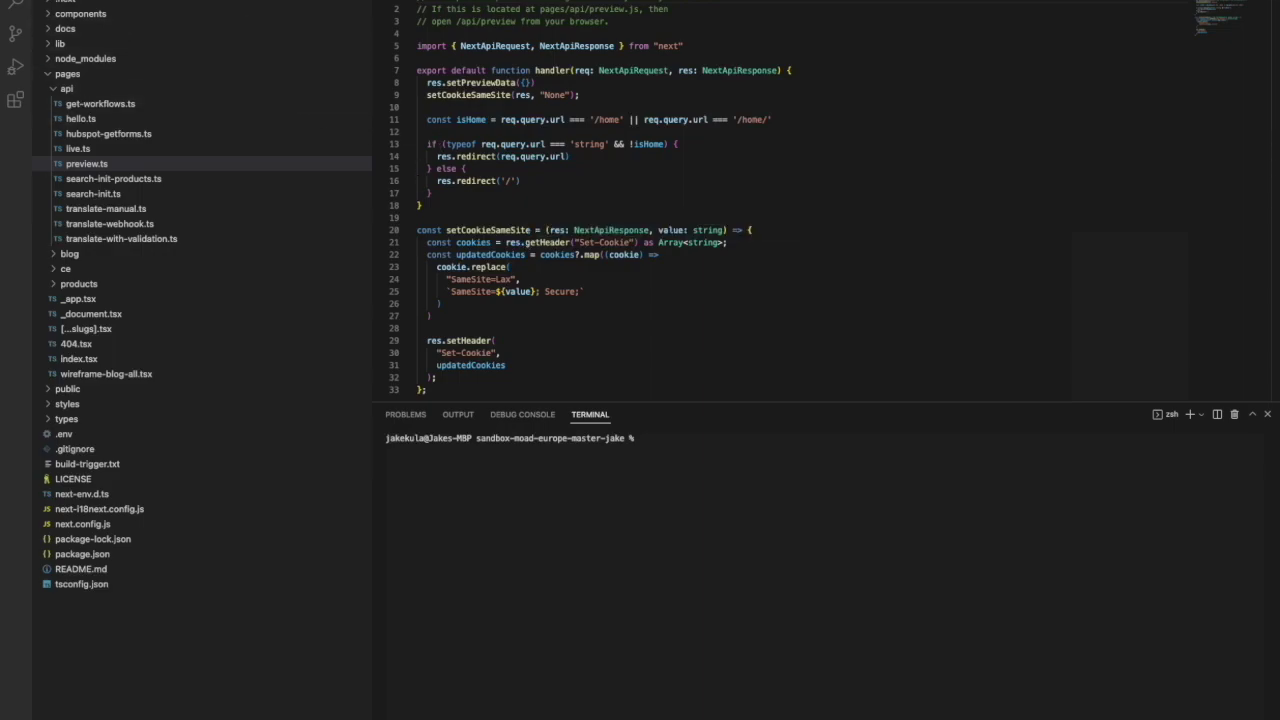
key("super+Tab")
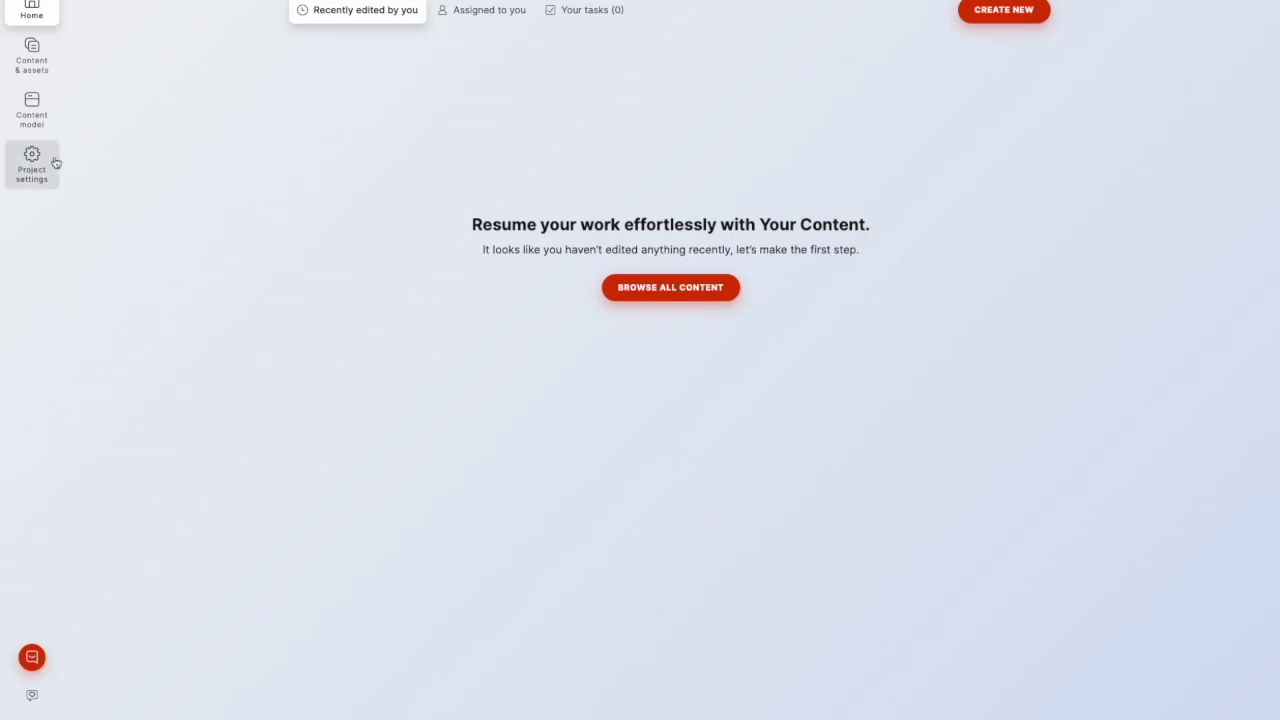
Go to the content model's list of content types
left_click(31, 109)
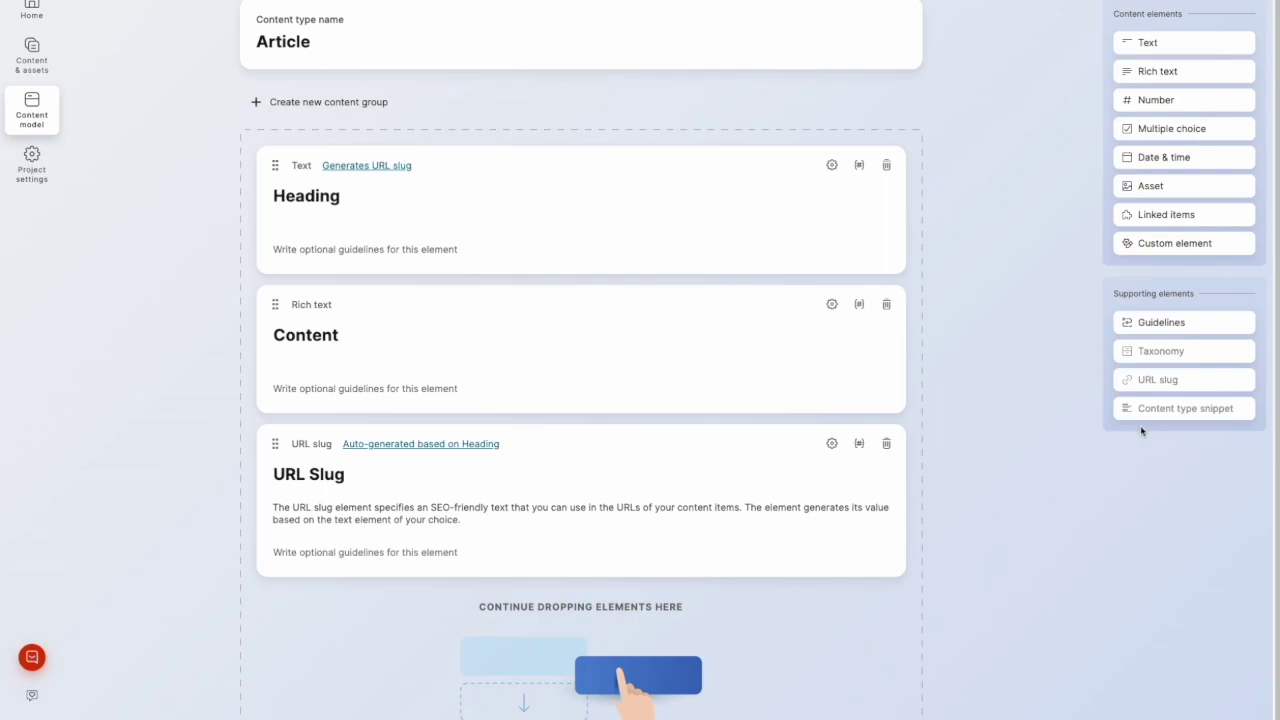
Activate Web Spotlight from the Web Spotlight page in Project settings
left_click(40, 182)
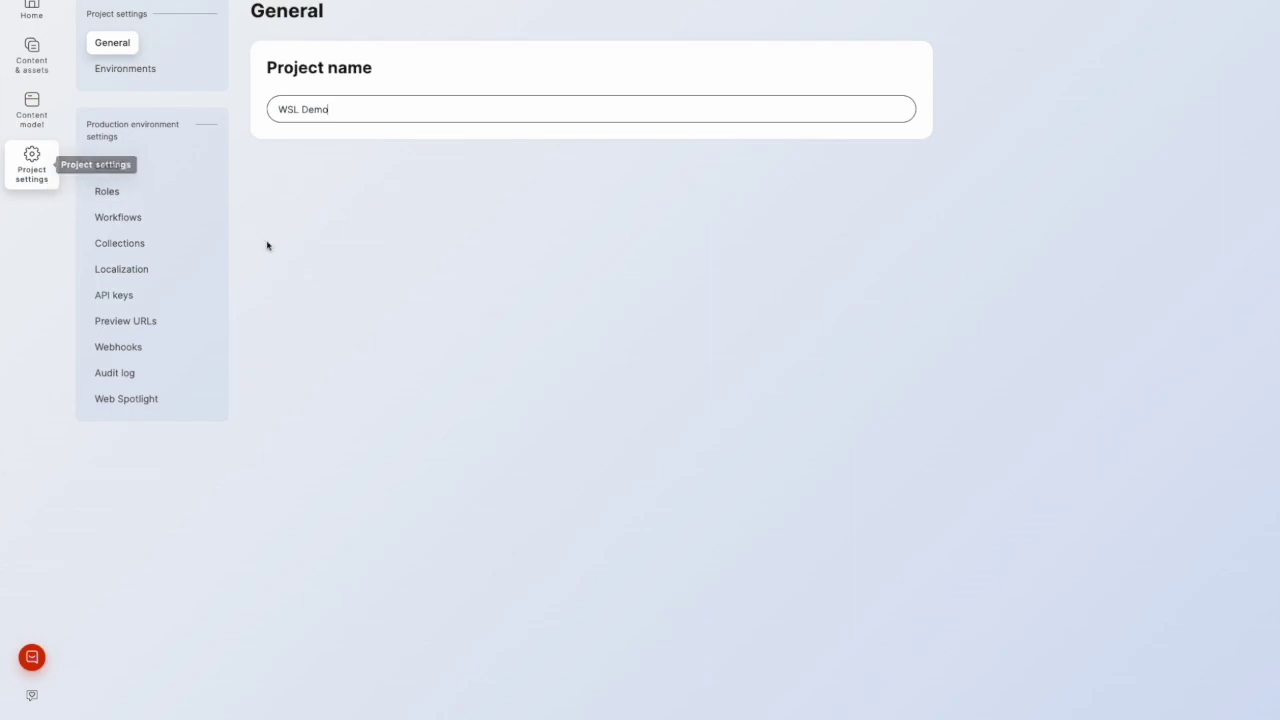
left_click(146, 402)
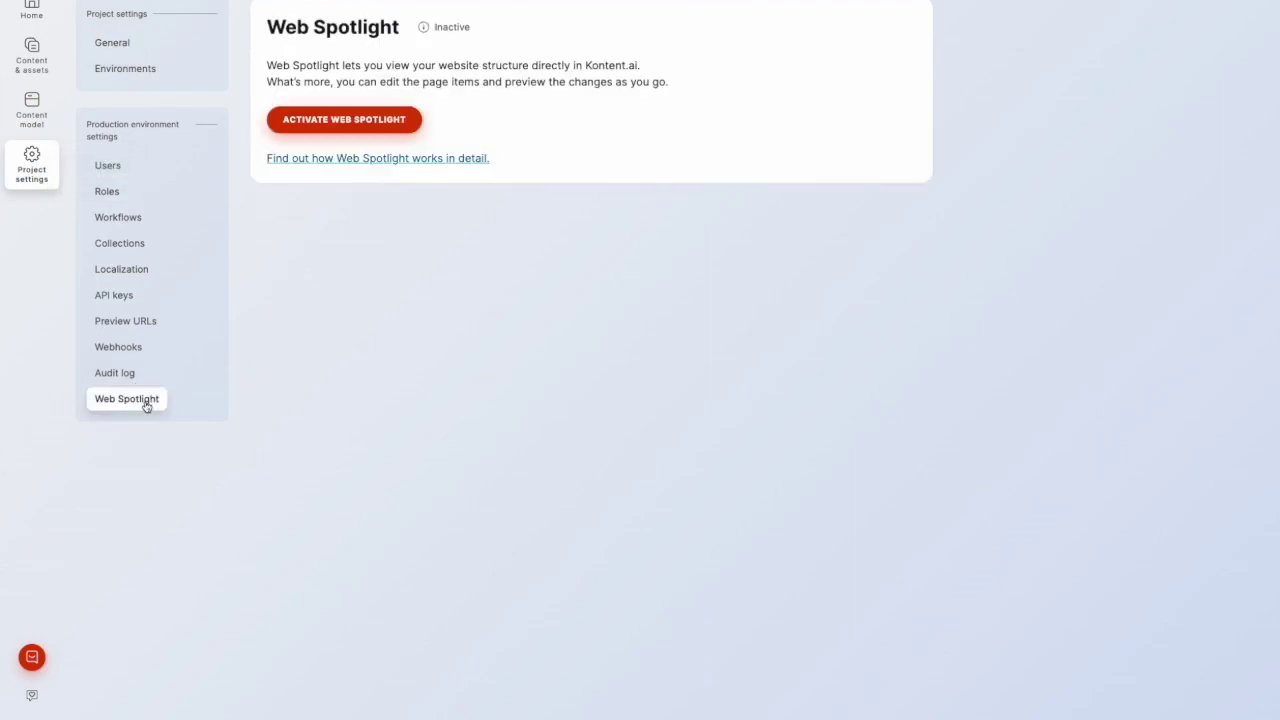
left_click(409, 131)
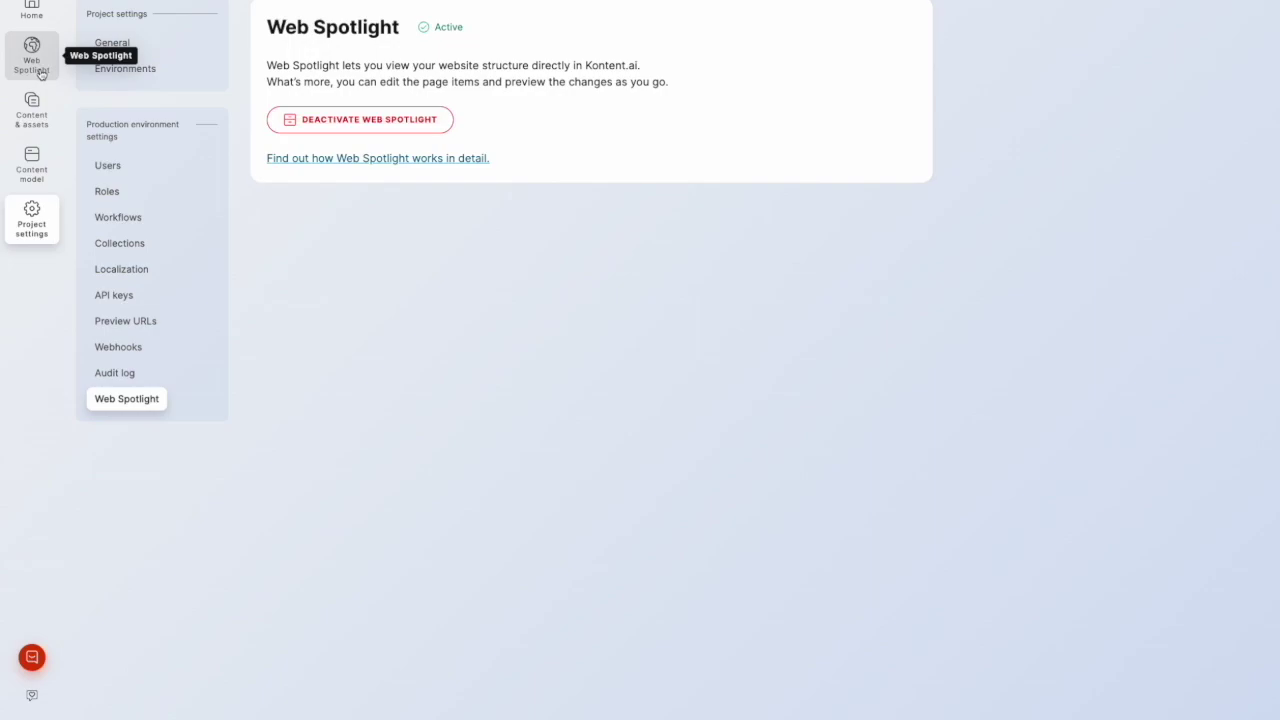
In the Web Spotlight area, set up the project as a website to create a Homepage
left_click(41, 74)
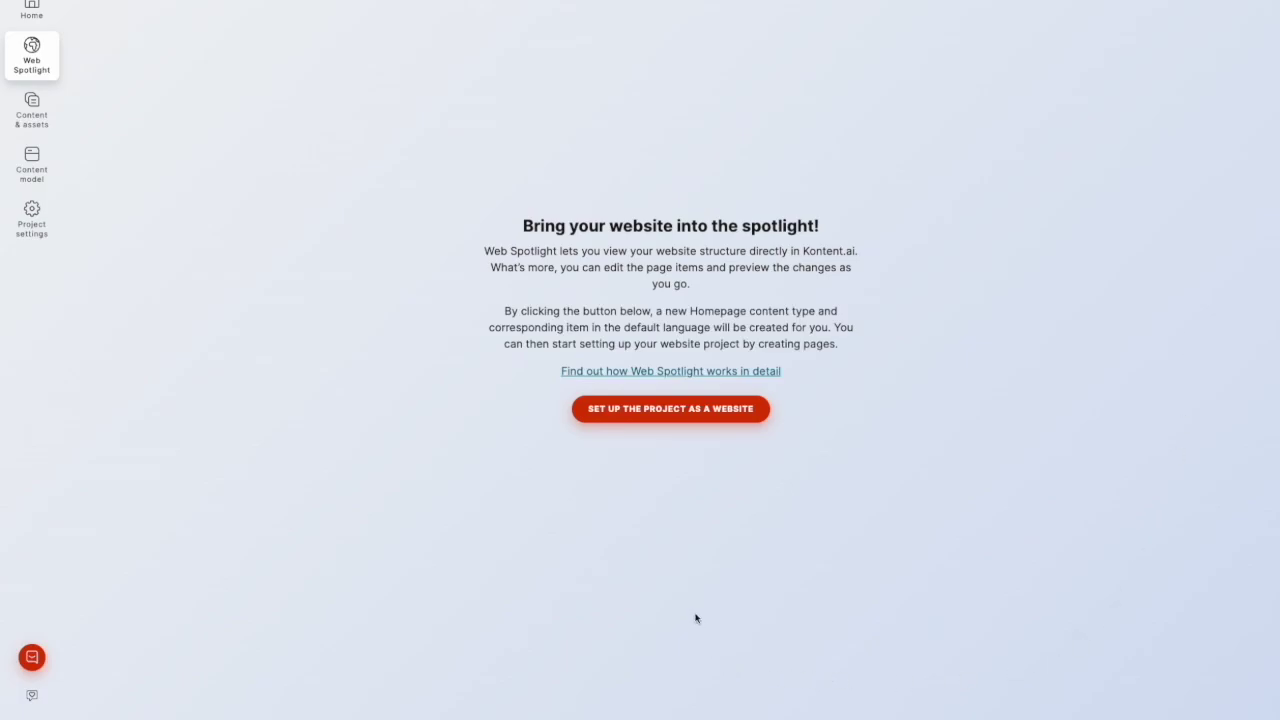
left_click(730, 412)
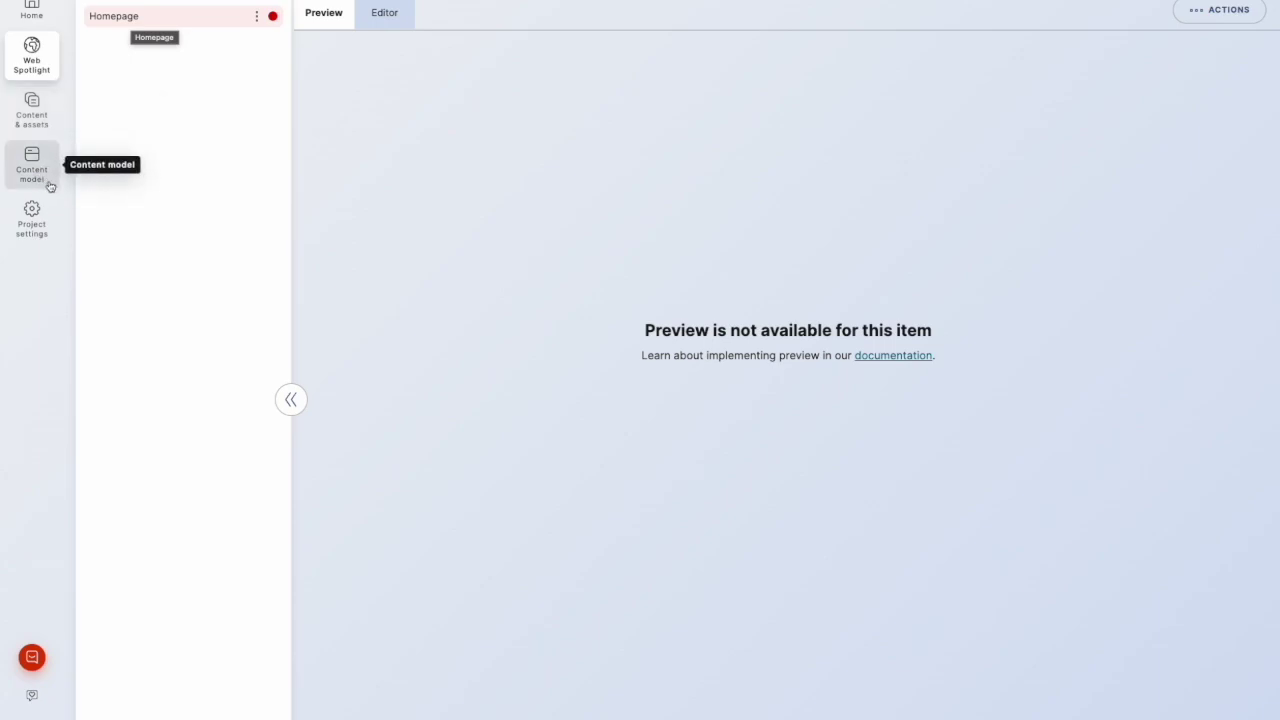
Open Content model, inspect the Article type, then return to the content types list
left_click(50, 186)
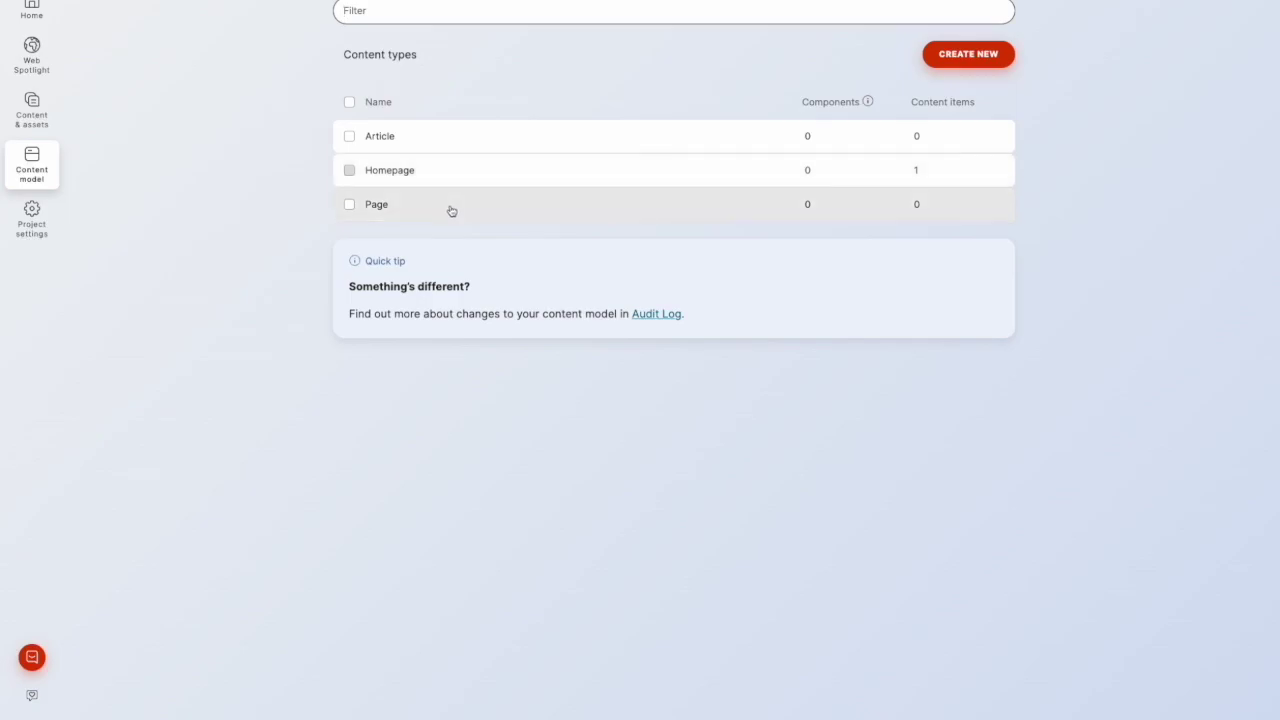
left_click(424, 145)
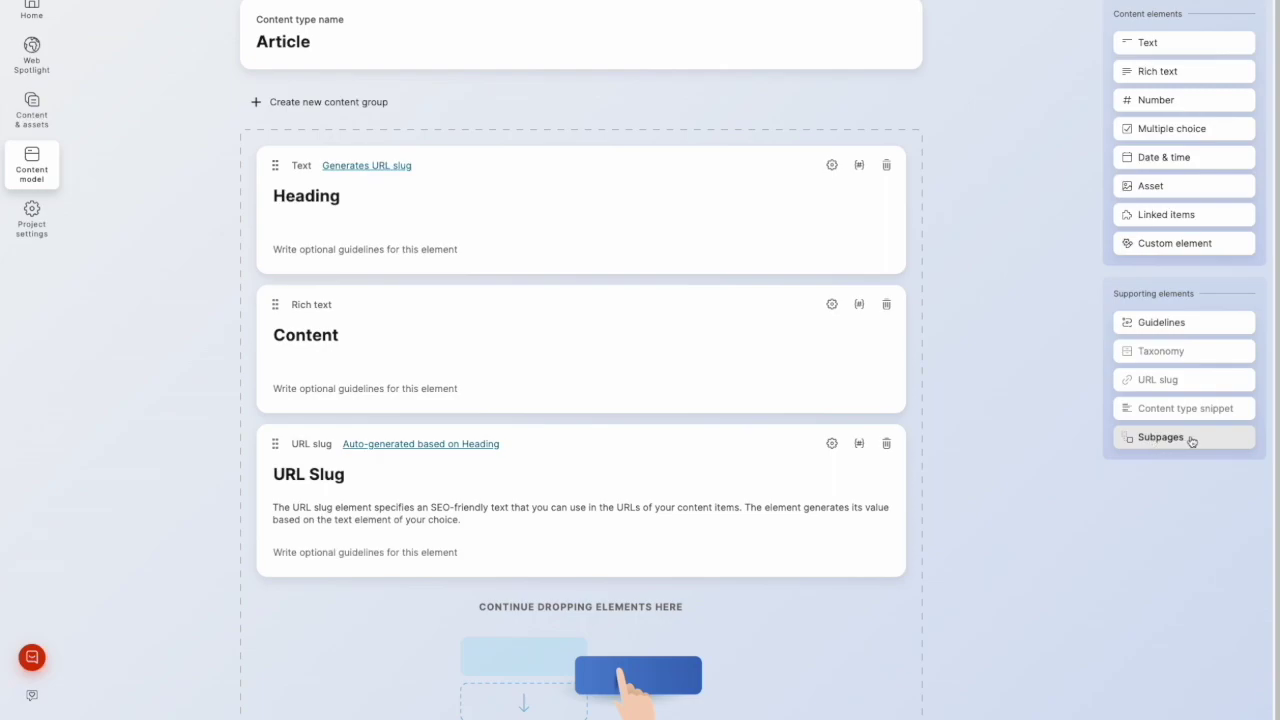
left_click(44, 177)
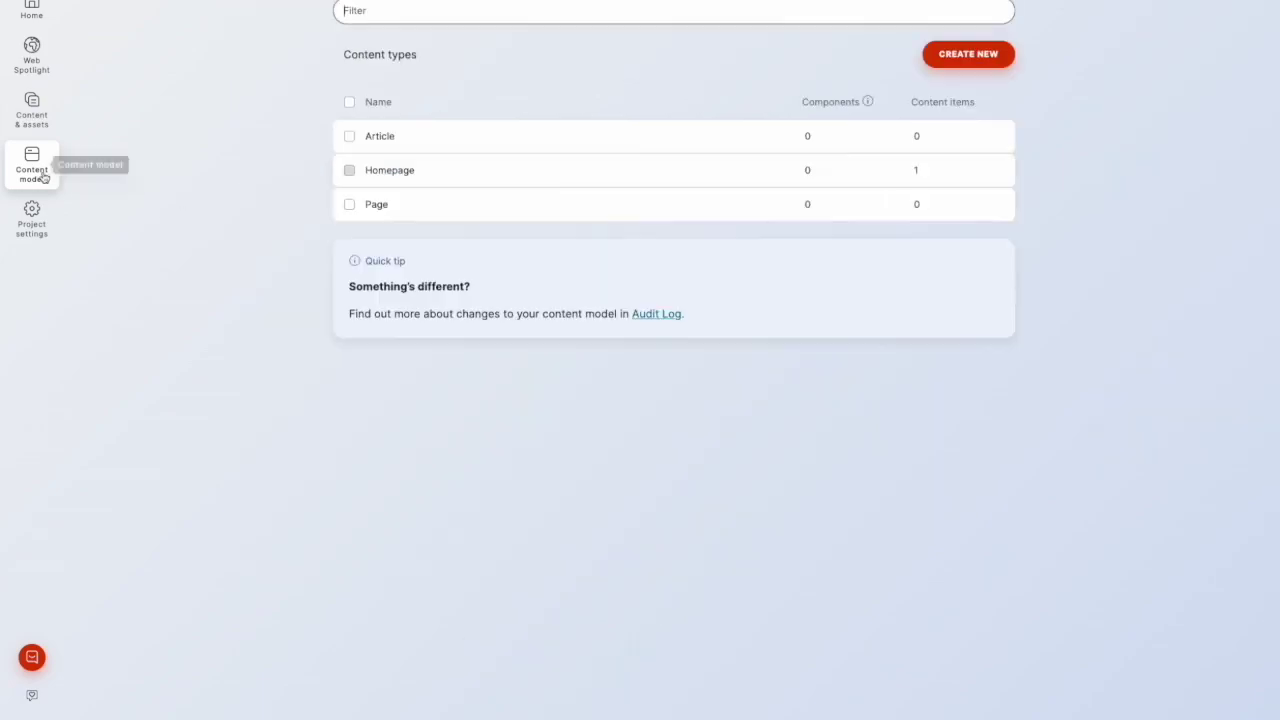
Look over the Homepage type, then create a new page under Homepage in Web Spotlight
left_click(438, 170)
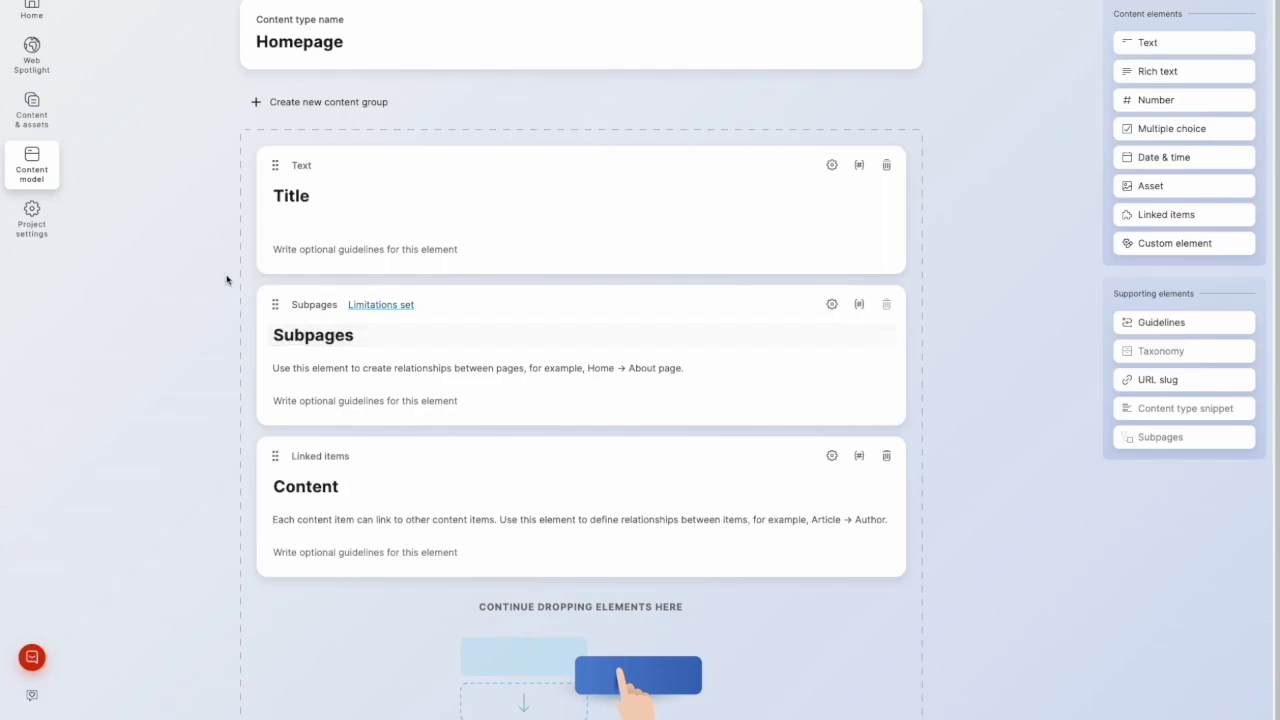
left_click(49, 75)
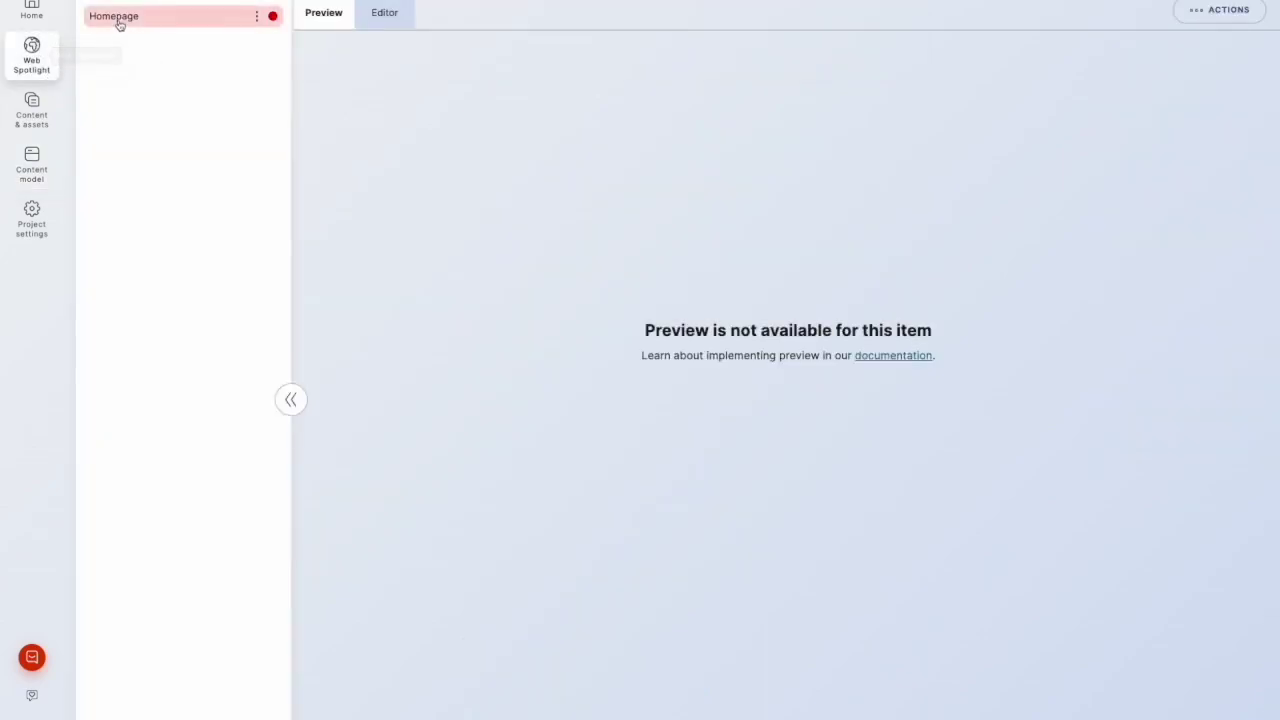
left_click(257, 16)
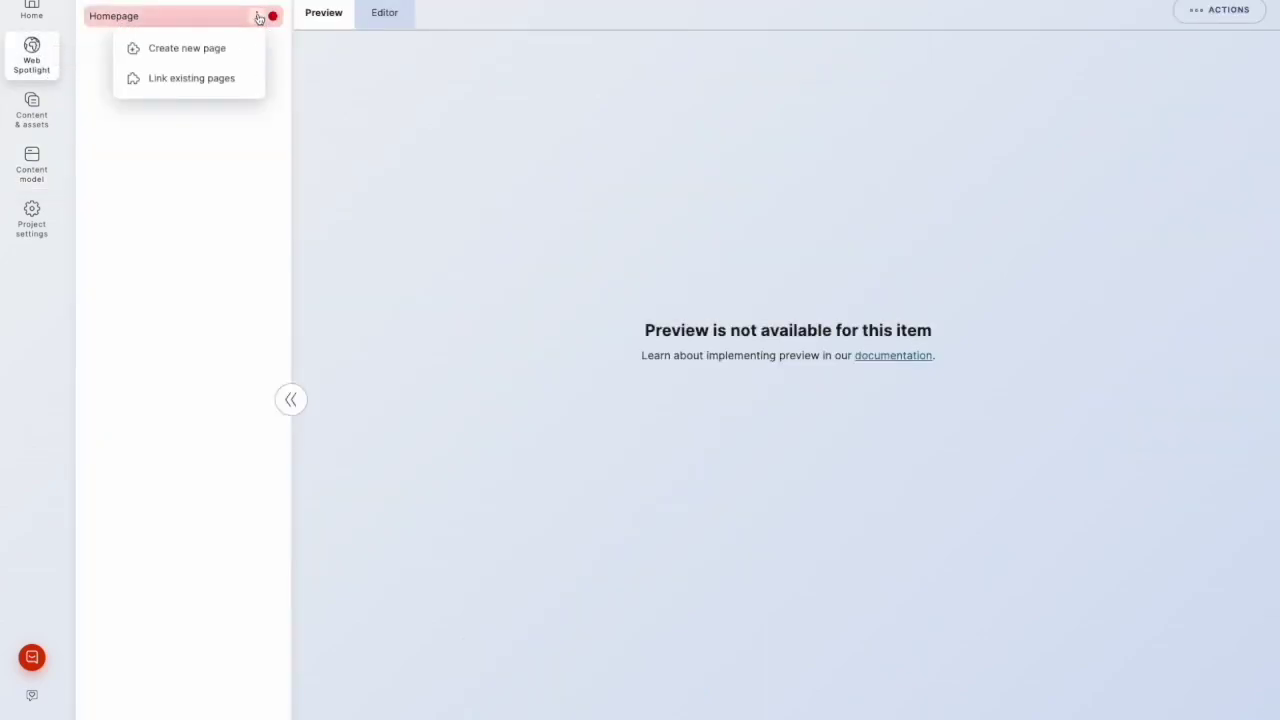
left_click(221, 49)
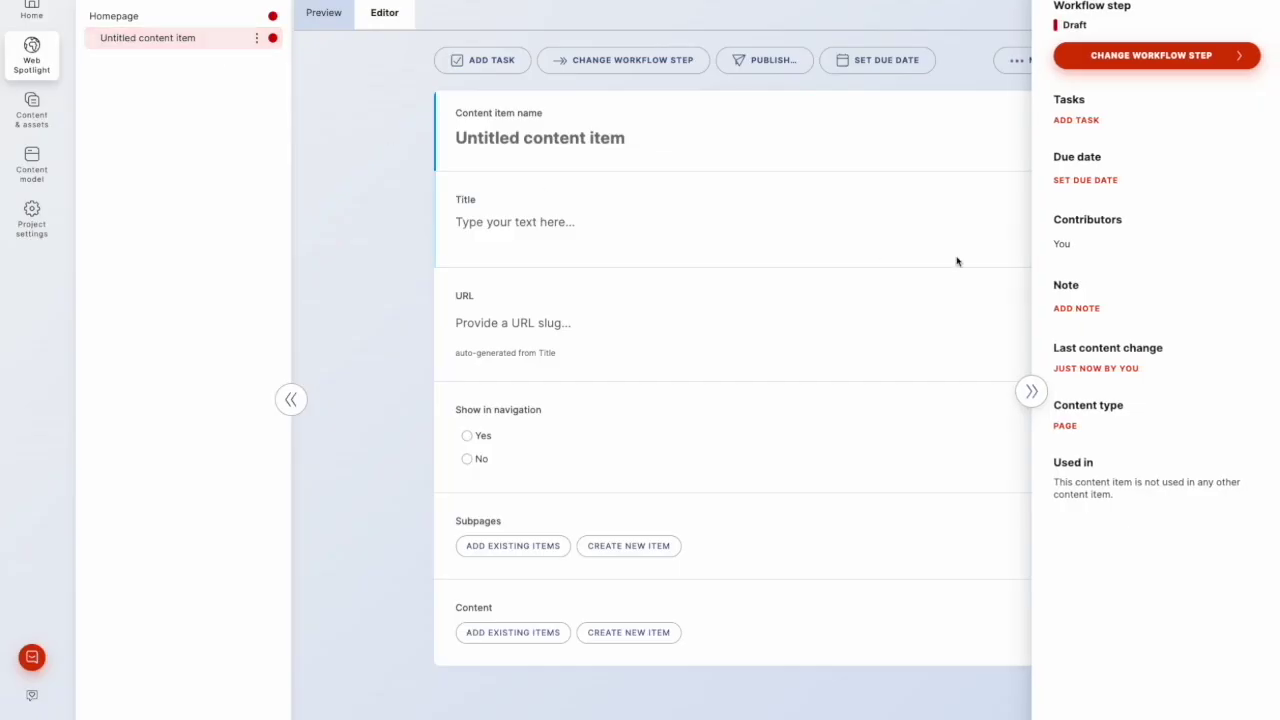
Name the new page 'My Test Page' and paste the same text into its Title
left_click(1031, 391)
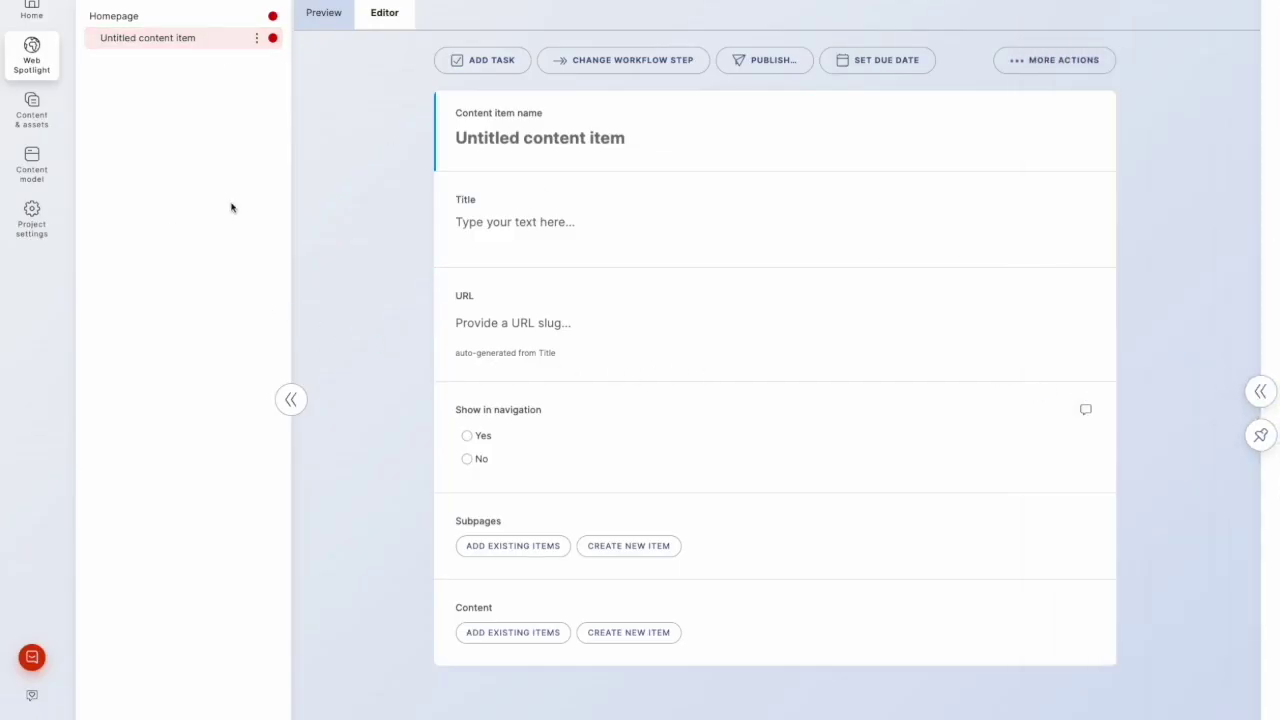
left_click(484, 135)
type("My Test")
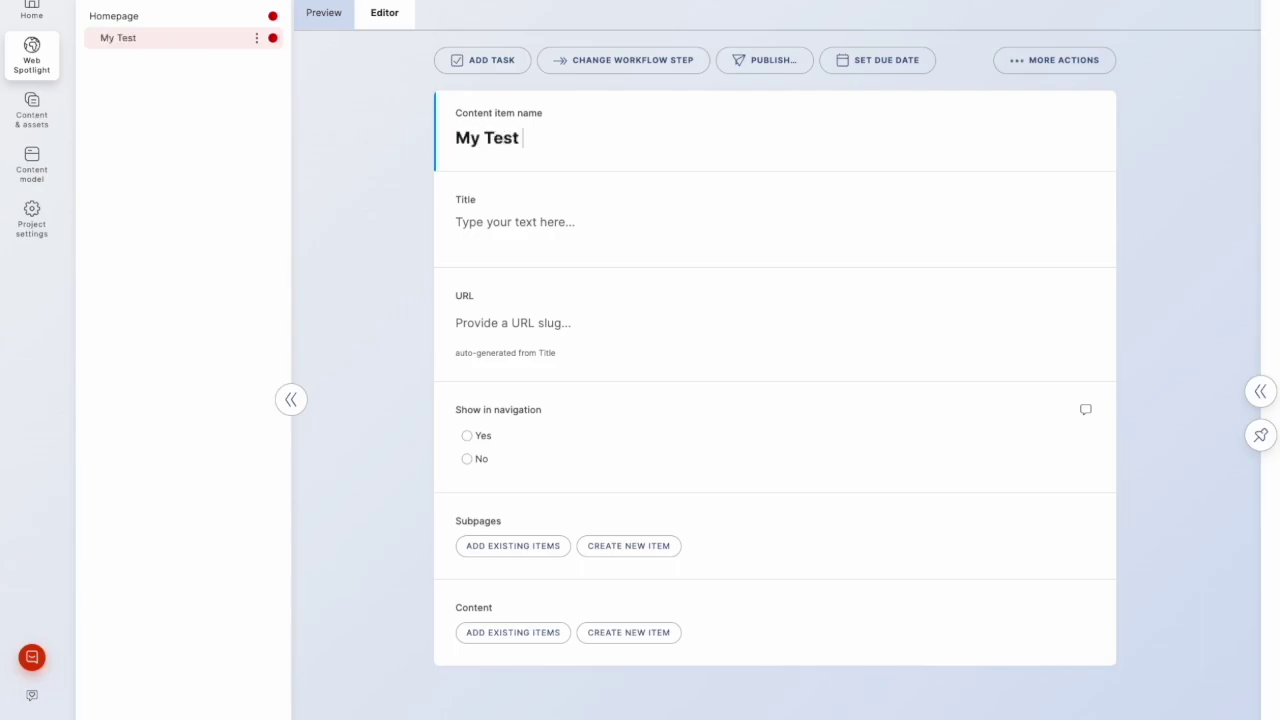
type(" Page")
left_click_drag(571, 140, 435, 132)
key("ctrl+c")
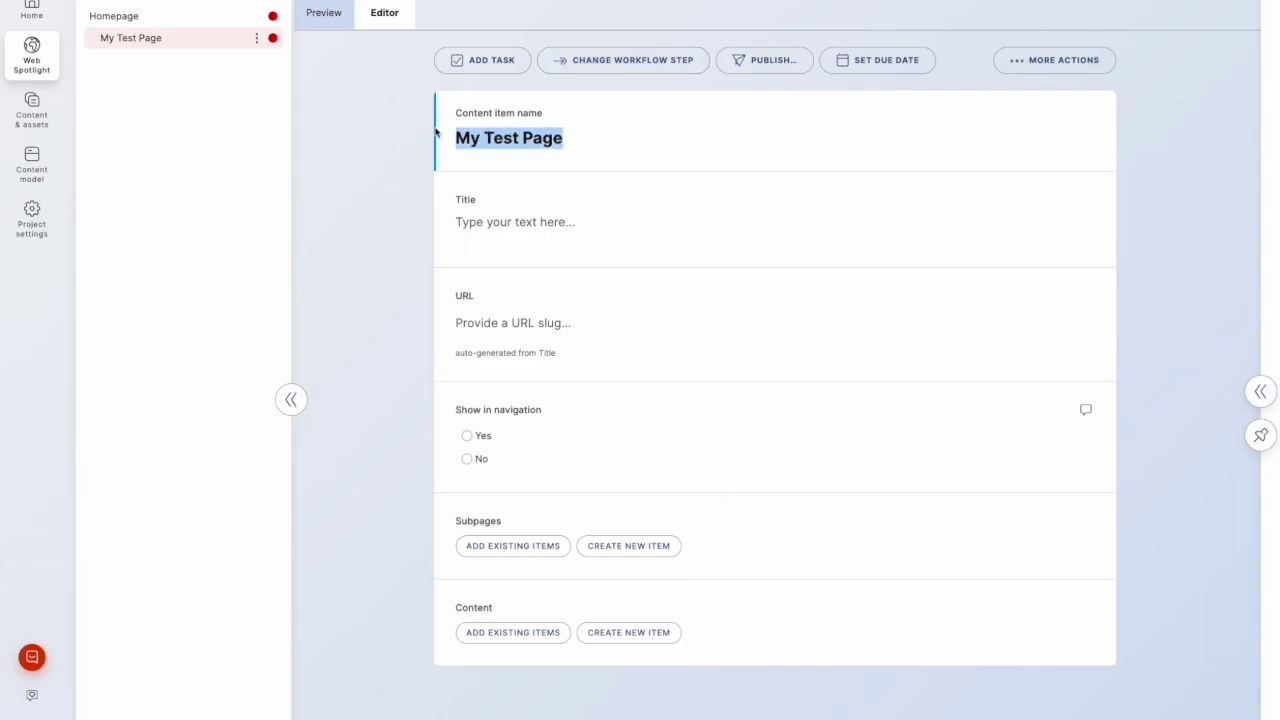
left_click(495, 222)
key("ctrl+v")
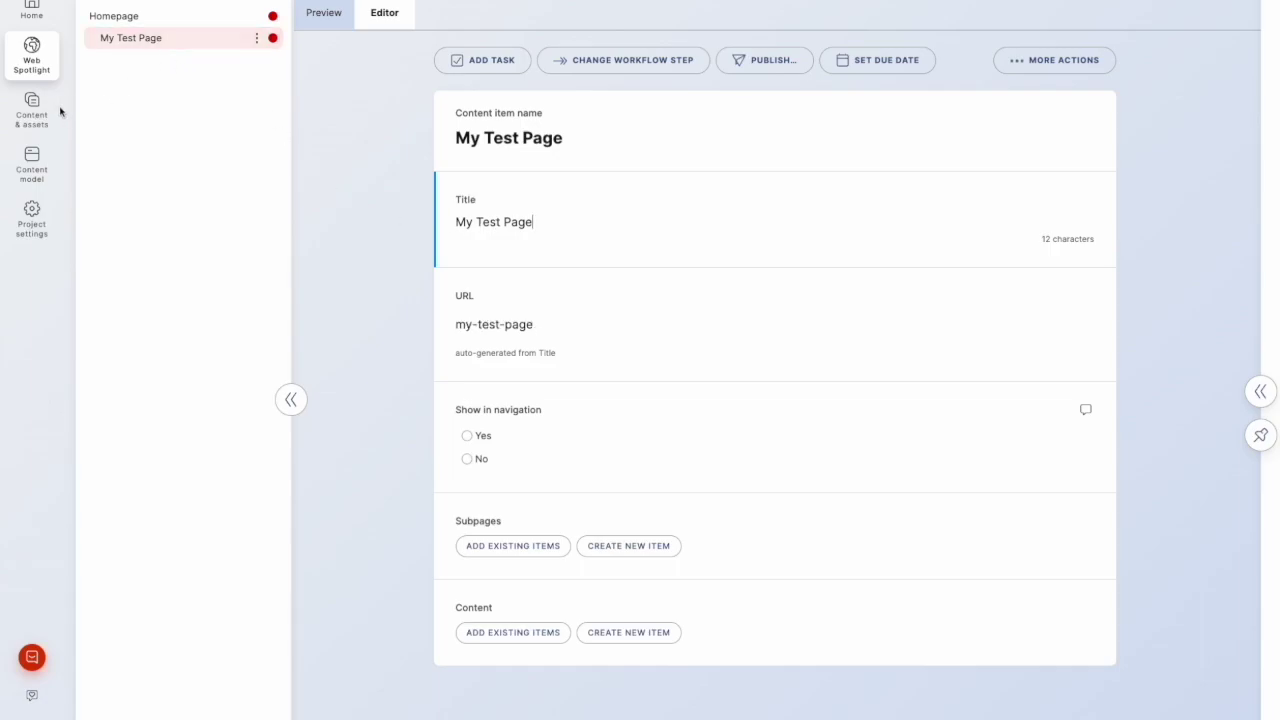
In the Homepage content type, add Article to the Subpages element's allowed types alongside Page
left_click(47, 171)
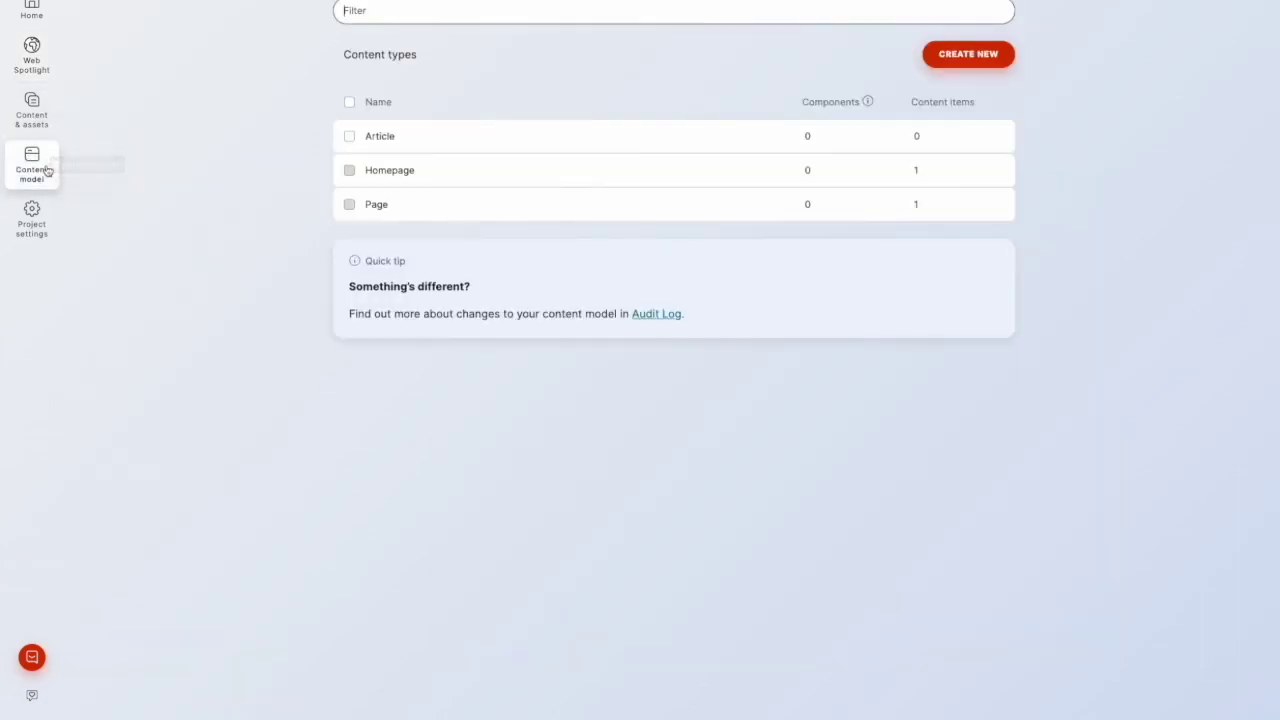
left_click(403, 177)
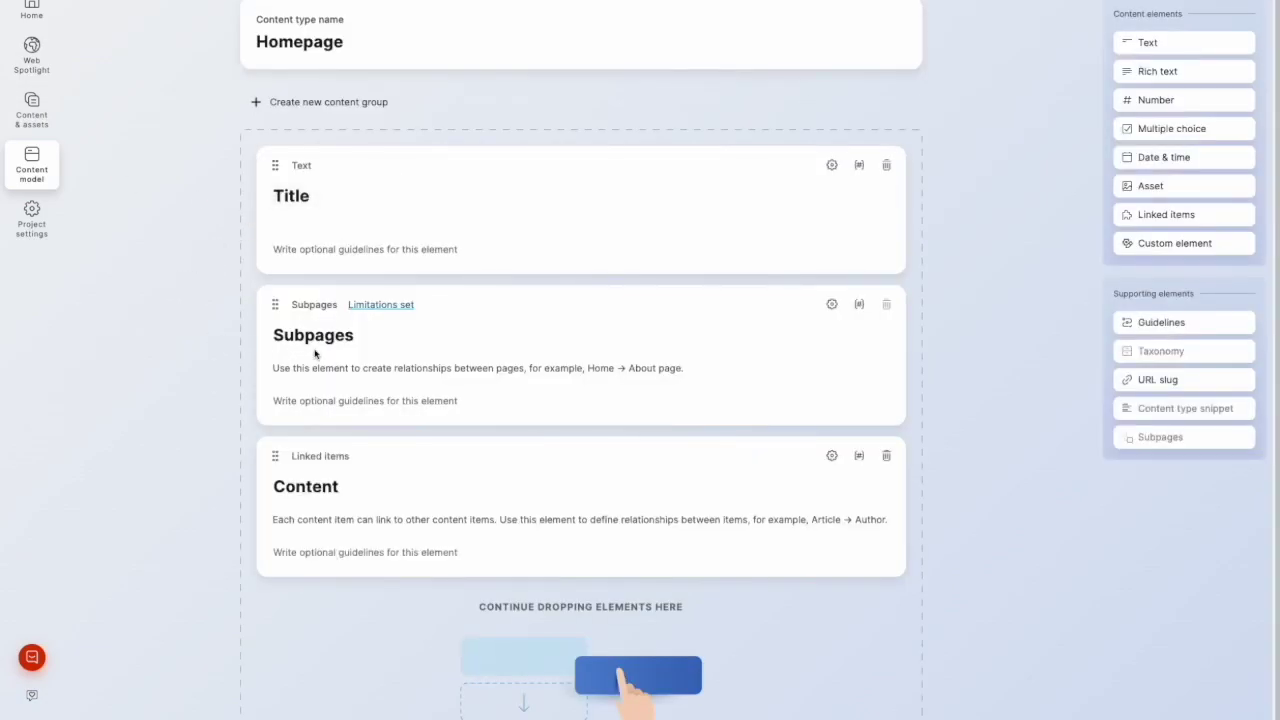
left_click(831, 305)
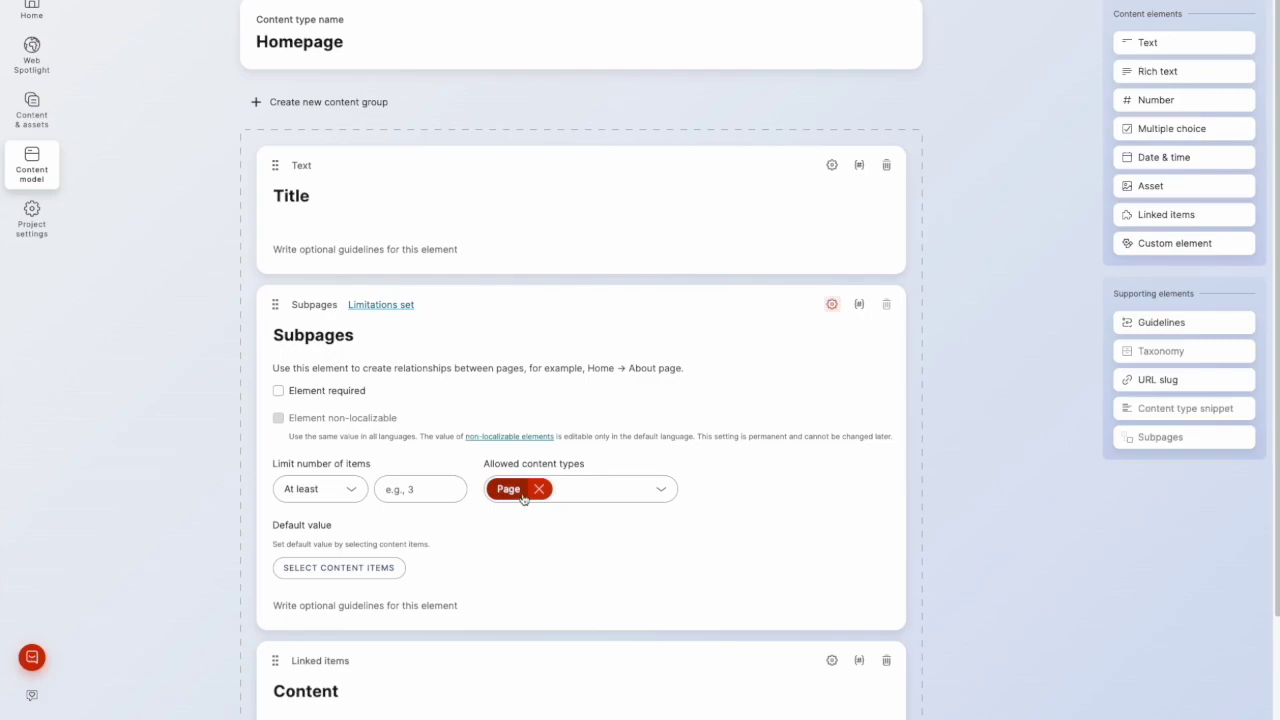
left_click(656, 492)
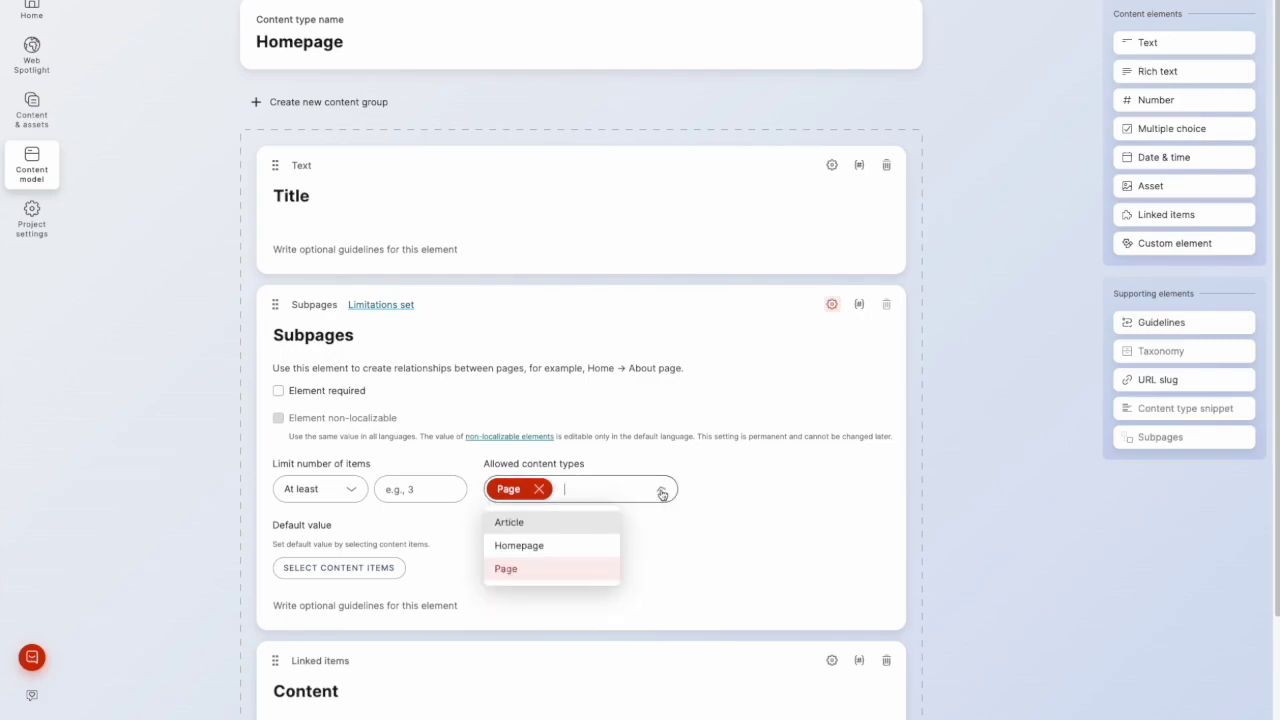
left_click(551, 528)
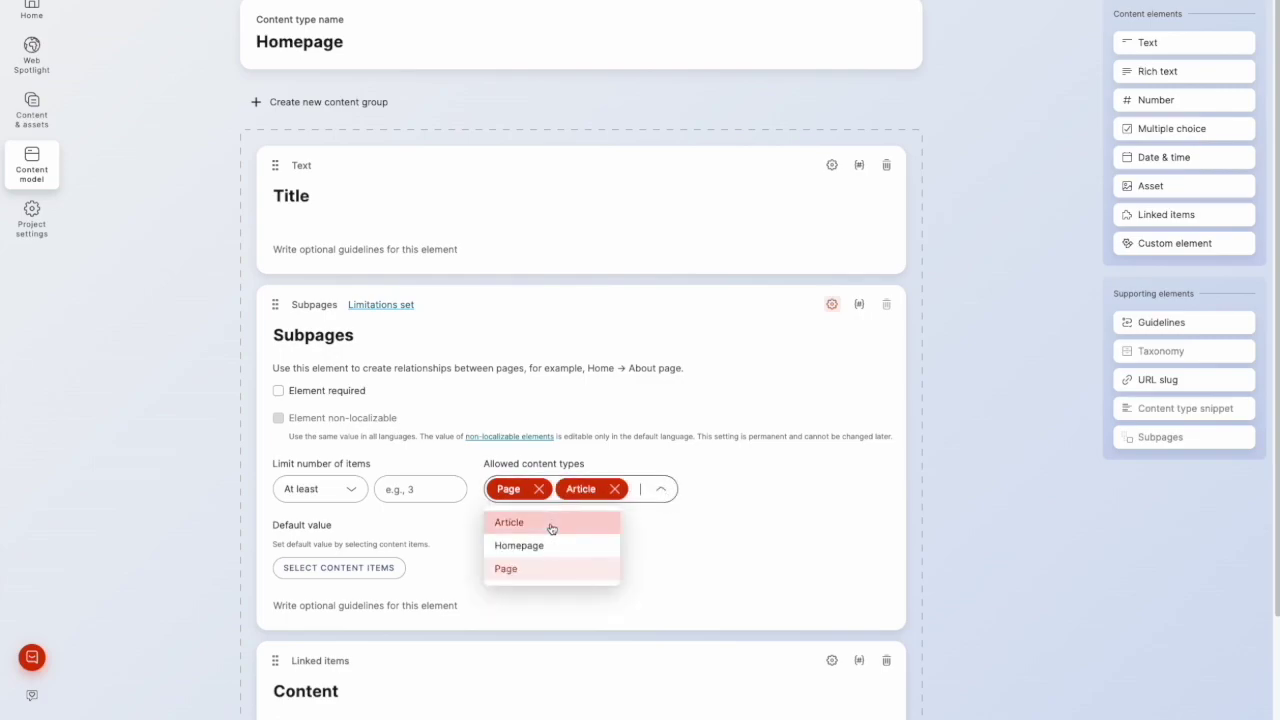
left_click(1022, 177)
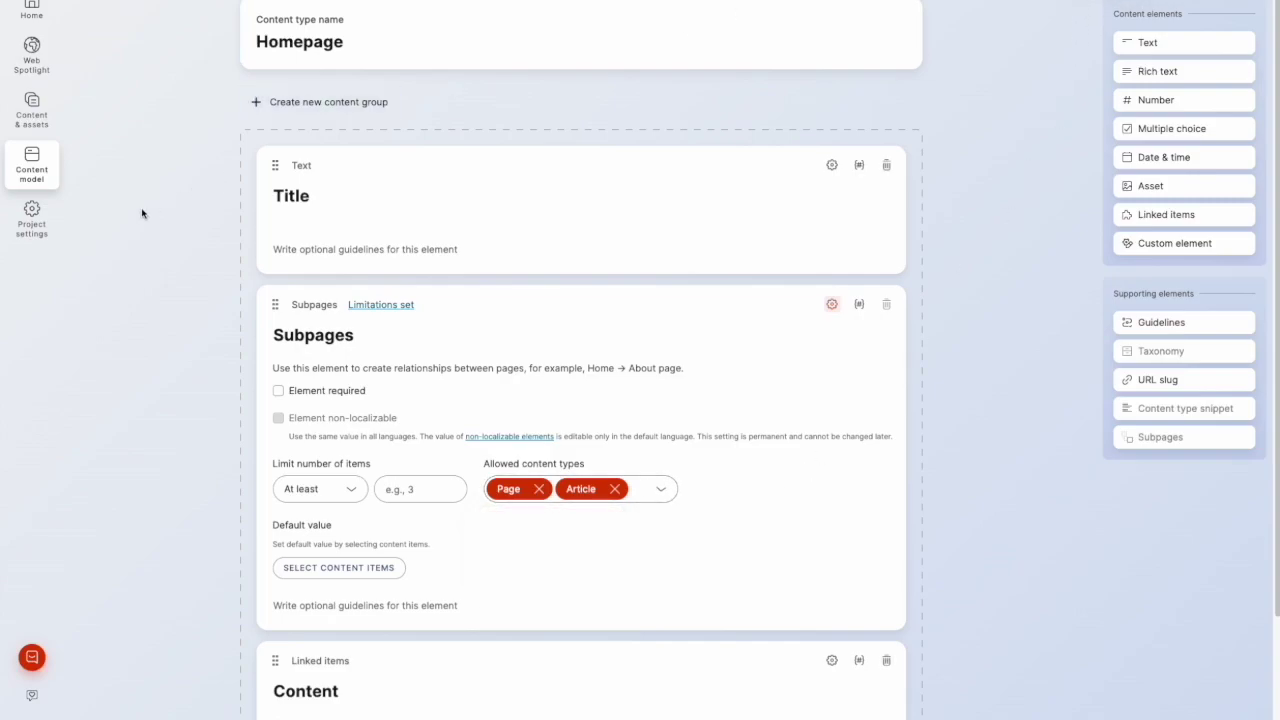
left_click(32, 66)
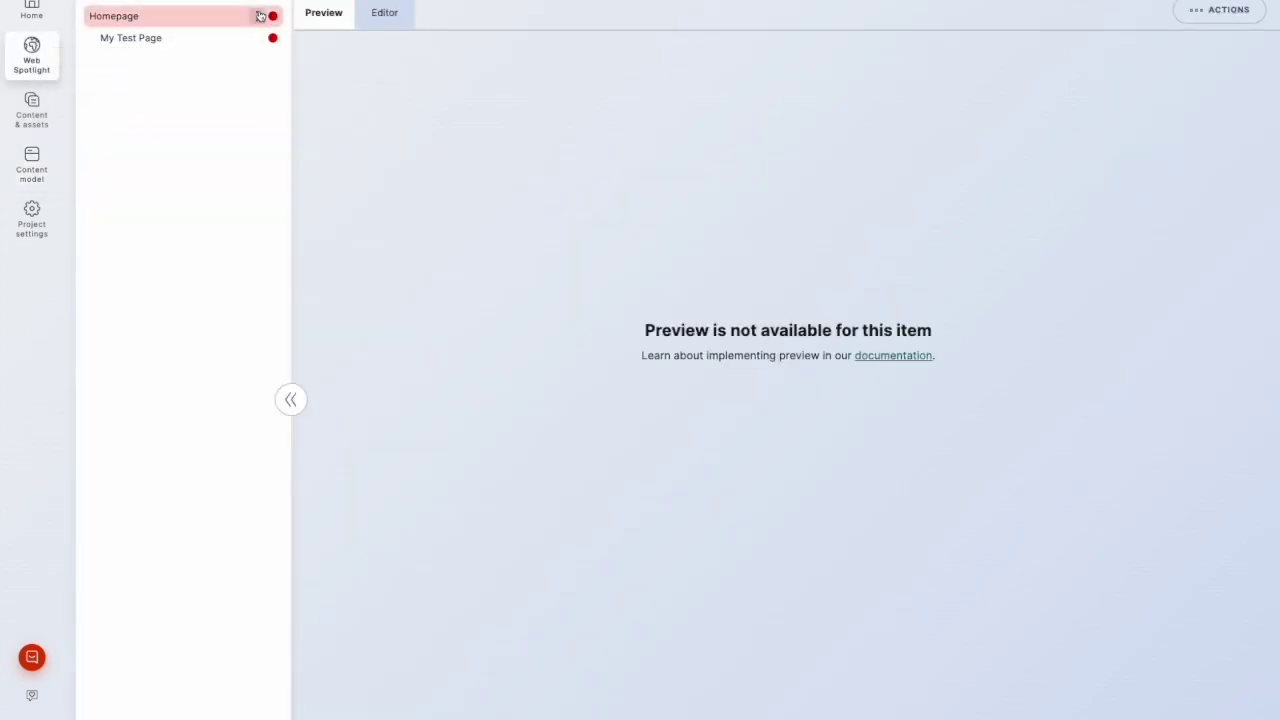
Create a new Article-type page under Homepage in Web Spotlight
left_click(259, 16)
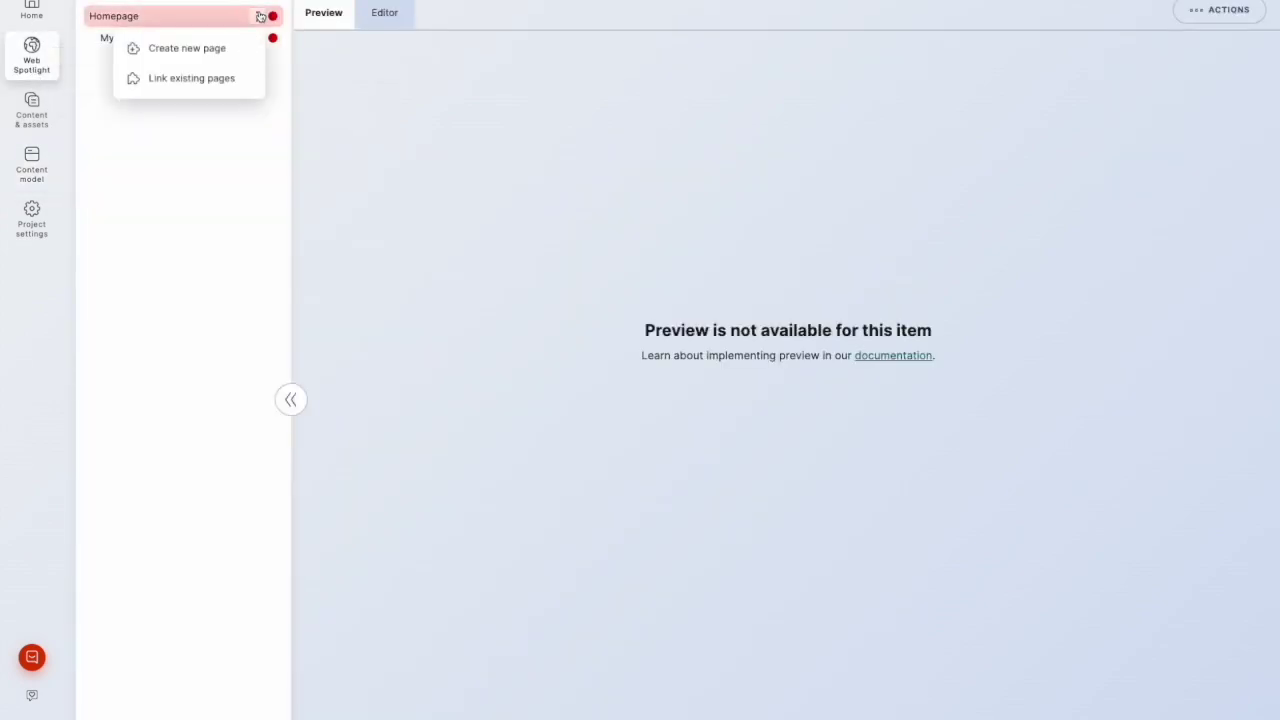
left_click(219, 52)
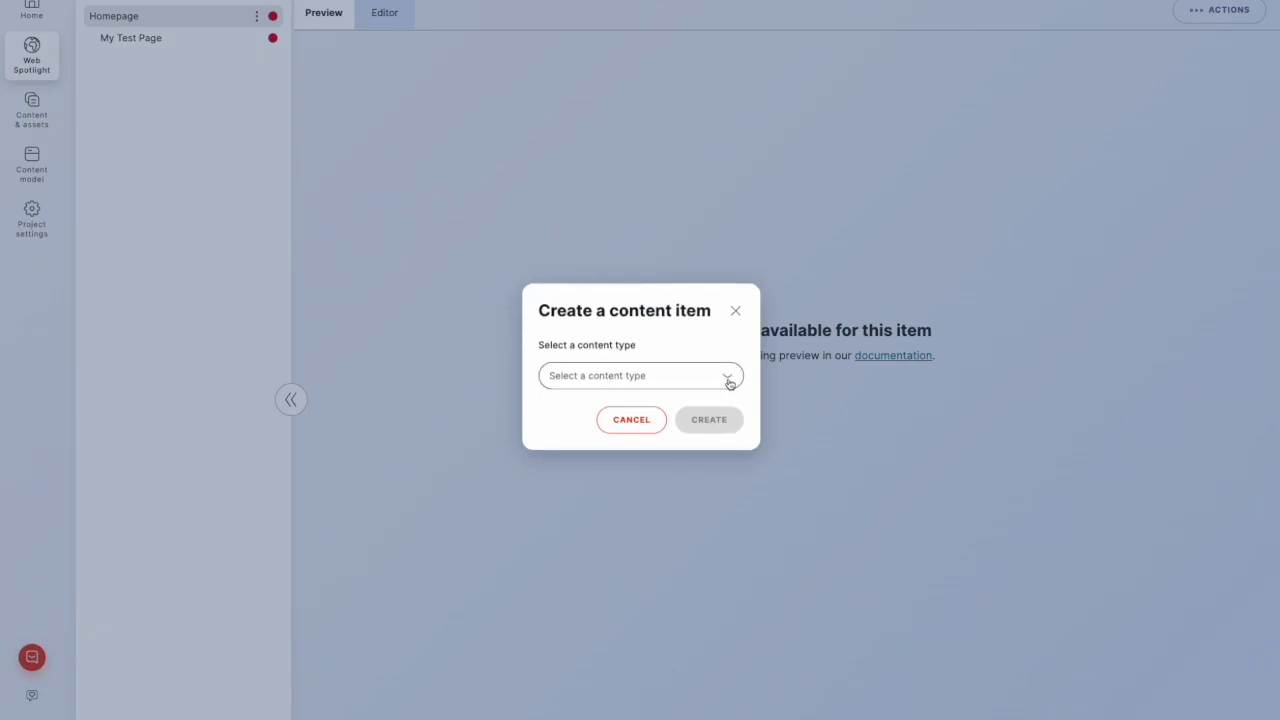
left_click(729, 380)
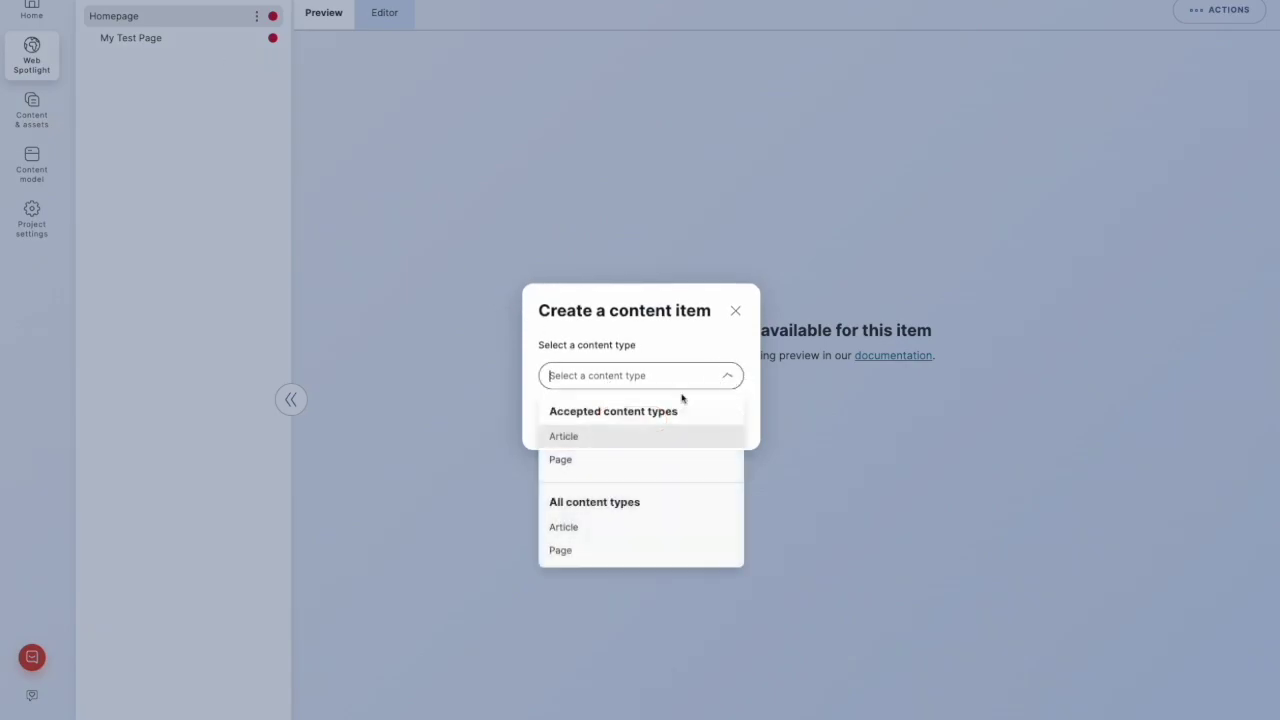
left_click(577, 444)
left_click(703, 427)
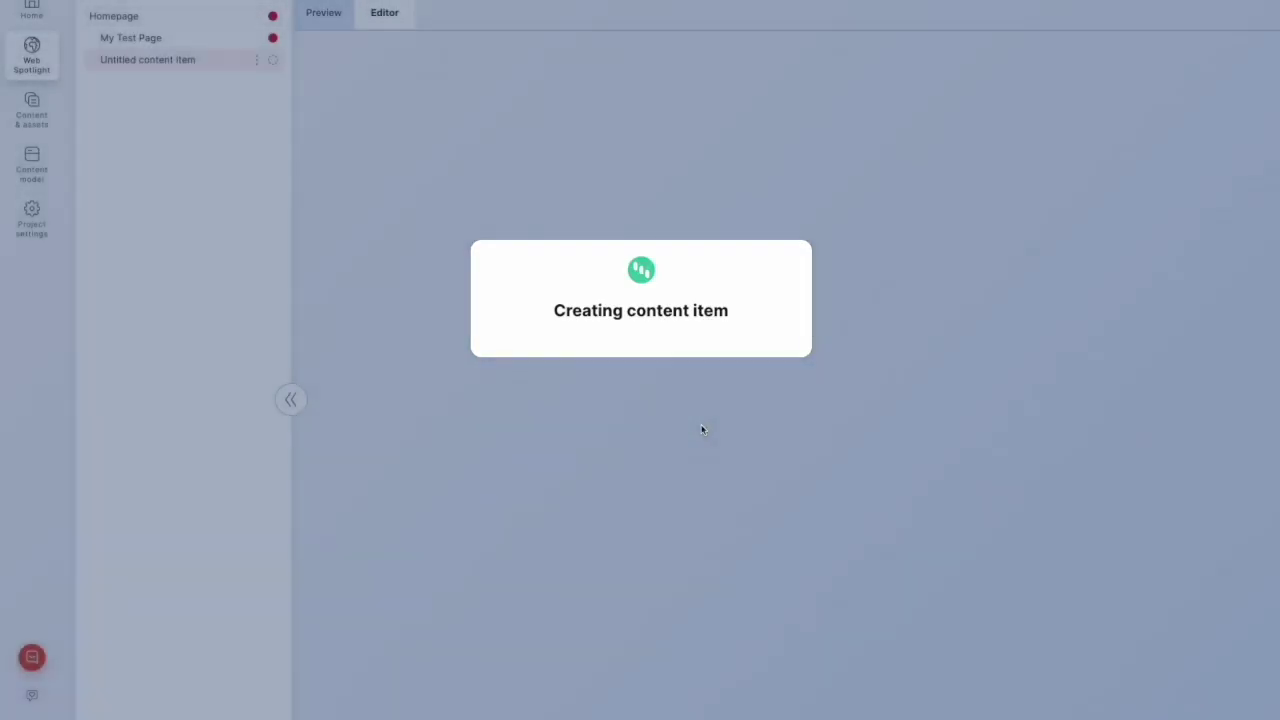
Name the item My Article, copy the name into Heading, and generate the slug my-article
type("My Article")
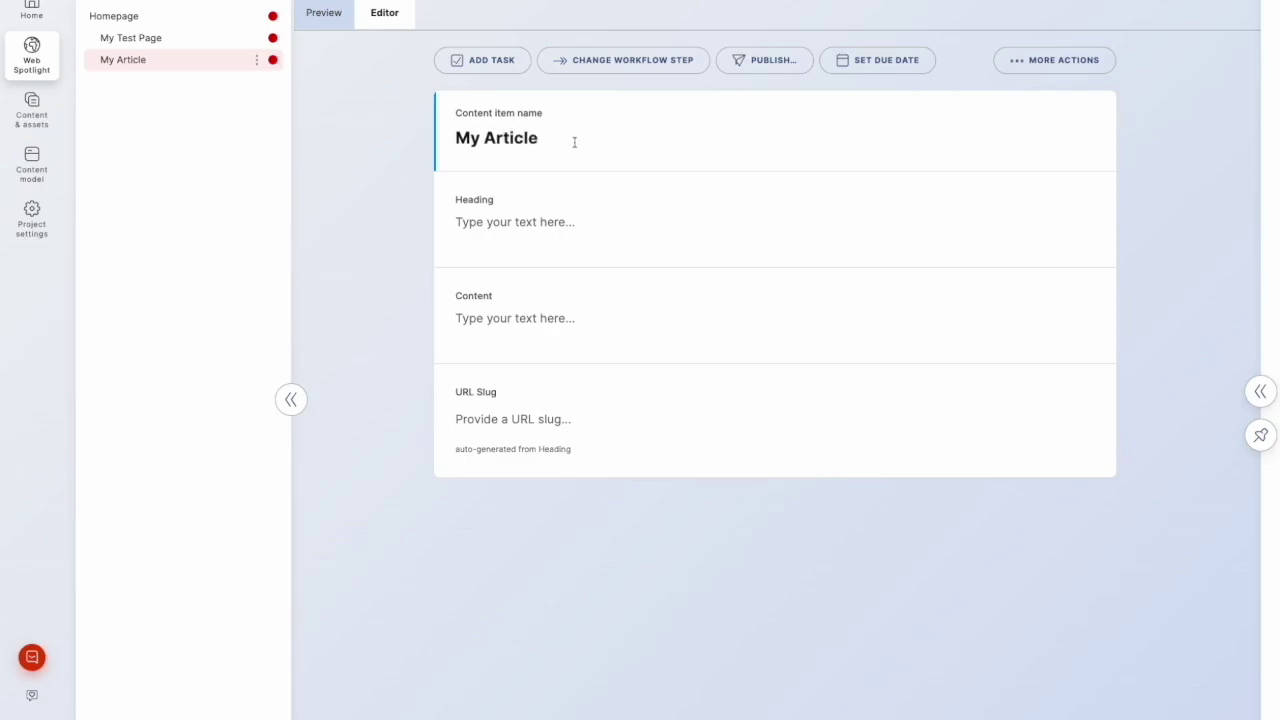
left_click_drag(575, 142, 440, 138)
key("ctrl+c")
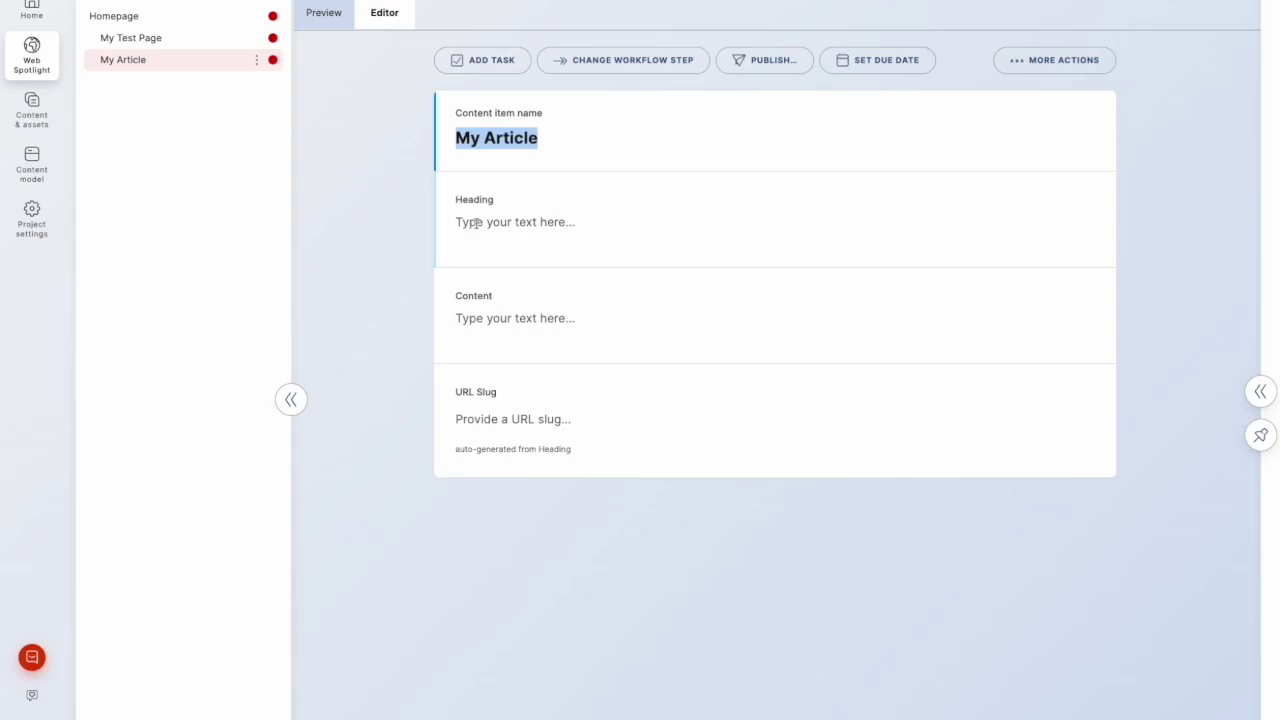
left_click(476, 223)
key("ctrl+v")
left_click(570, 420)
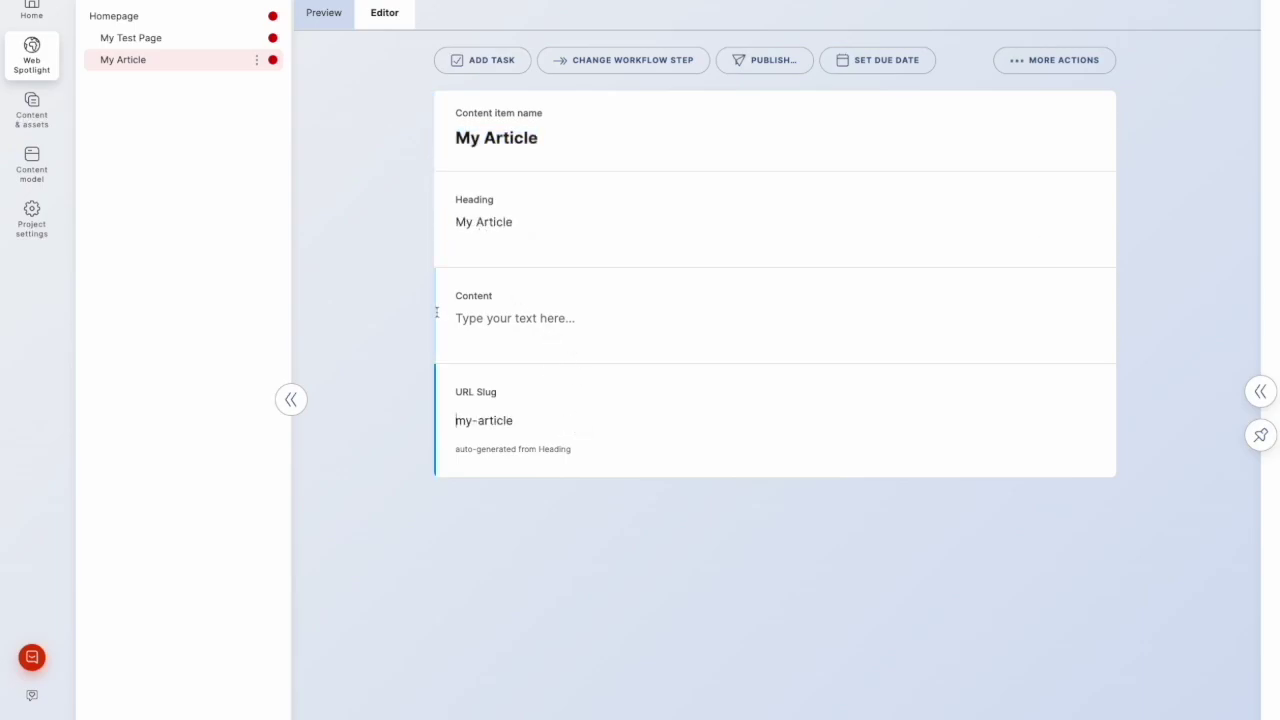
Try dragging My Article within the page tree, leaving the tree unchanged
left_click_drag(200, 64, 240, 88)
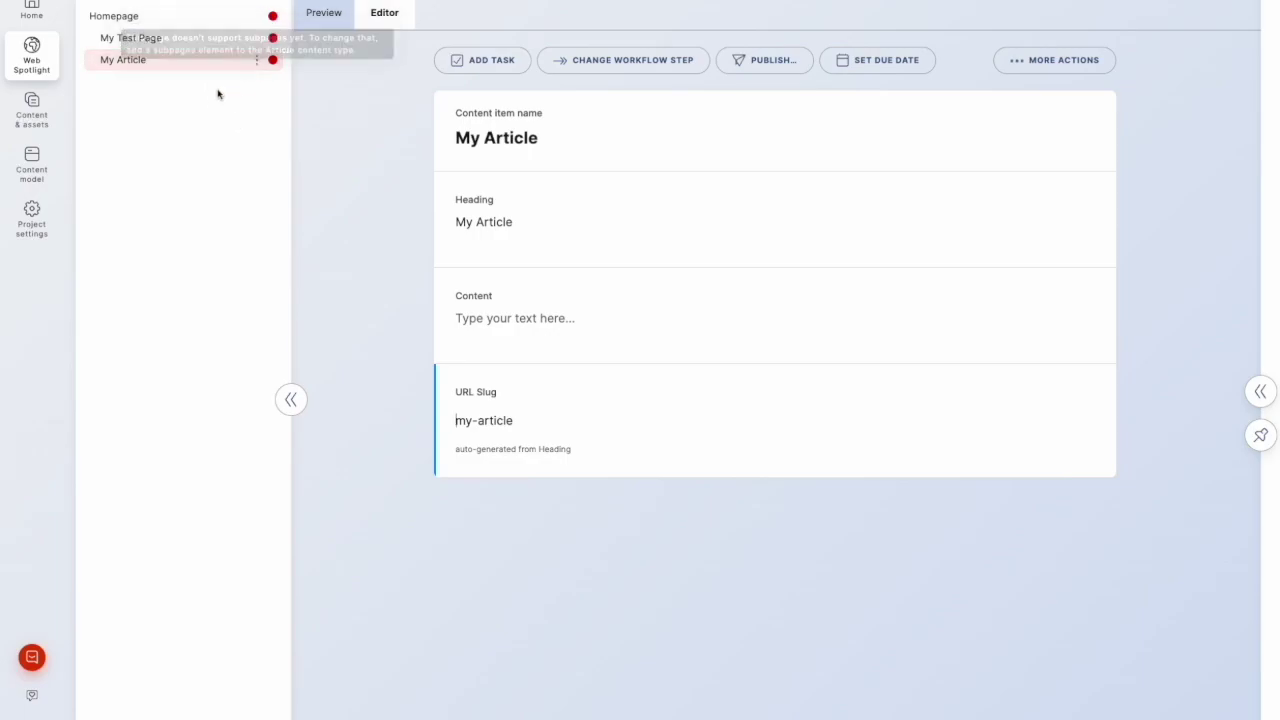
left_click_drag(109, 64, 257, 65)
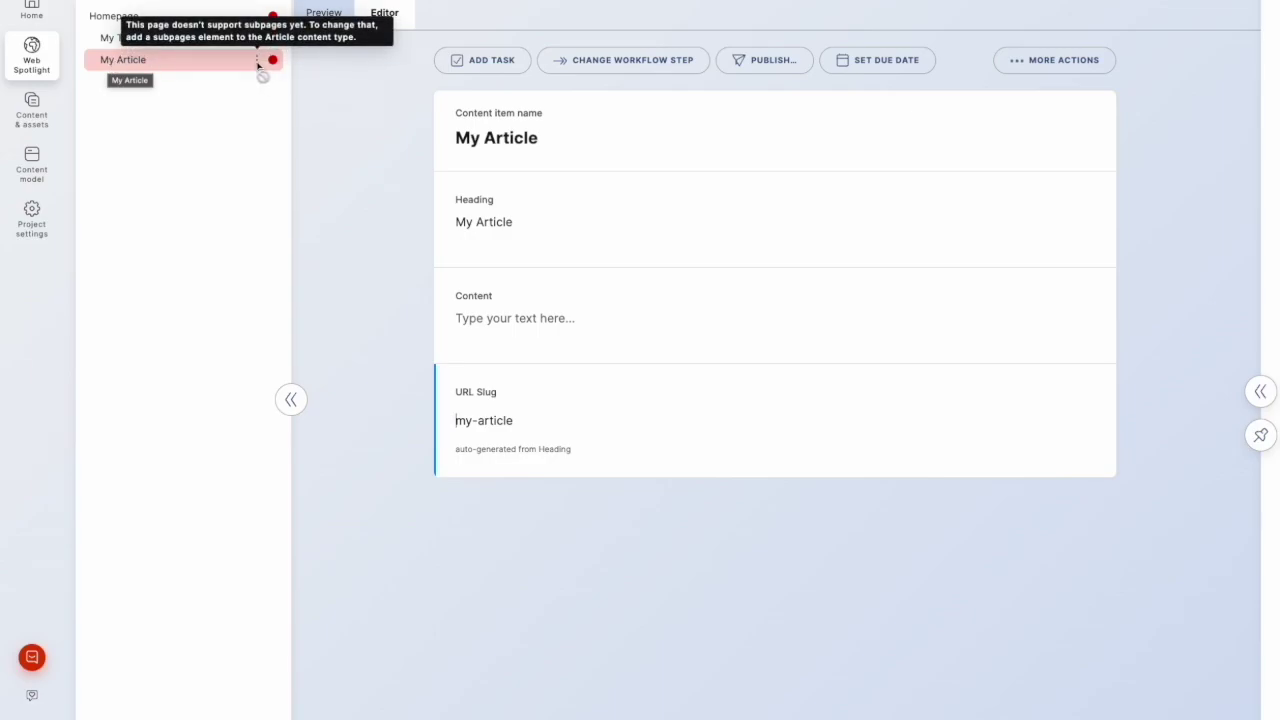
left_click_drag(257, 65, 54, 120)
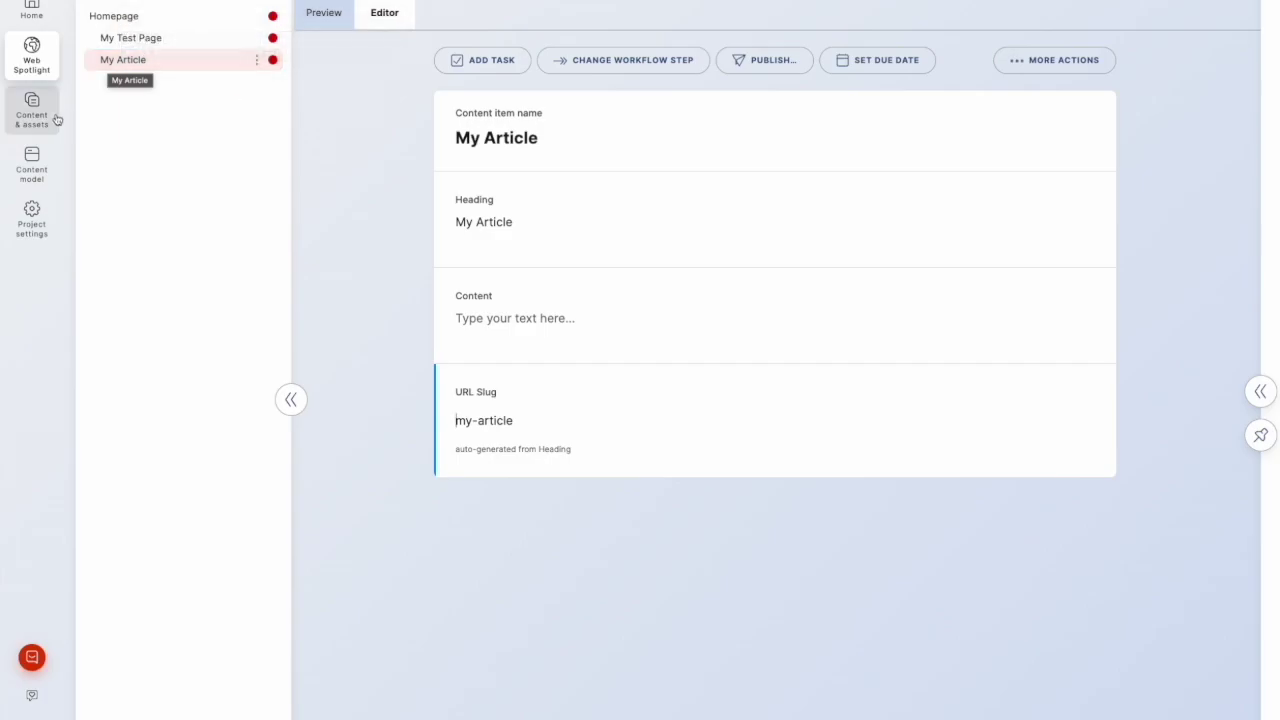
Add a Subpages element named Subpages to the Article content type
left_click(32, 162)
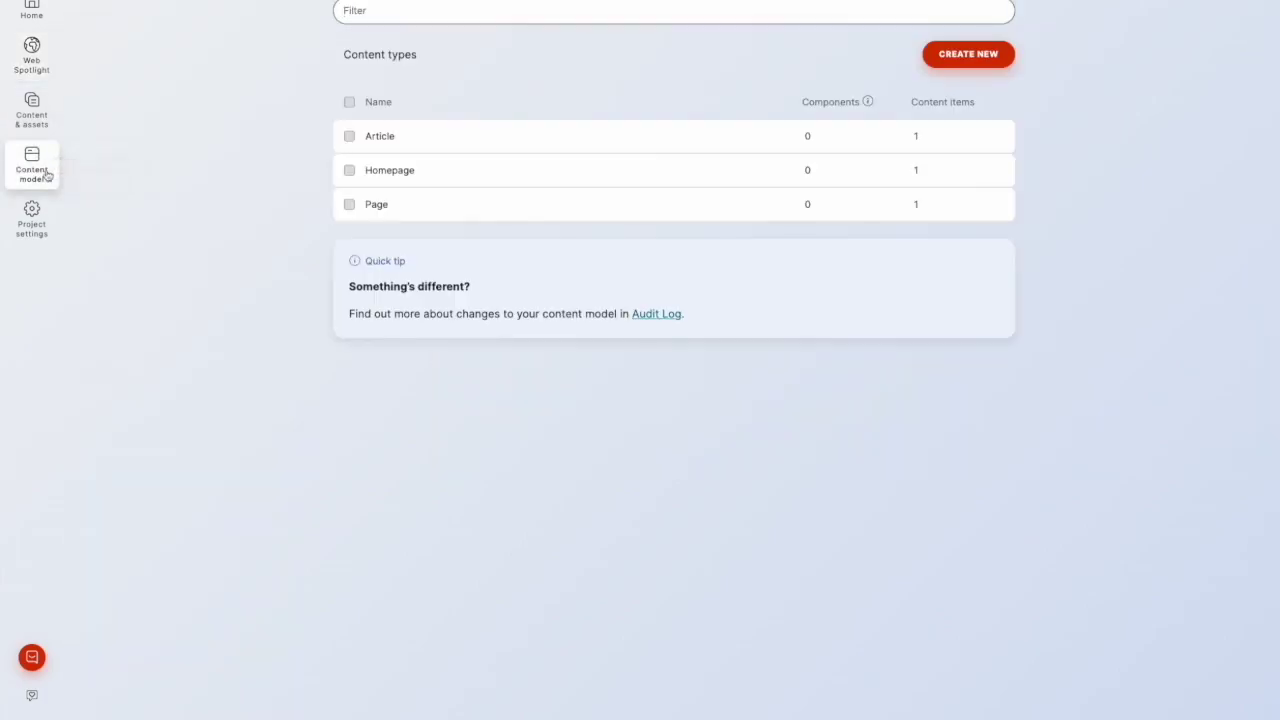
left_click(447, 143)
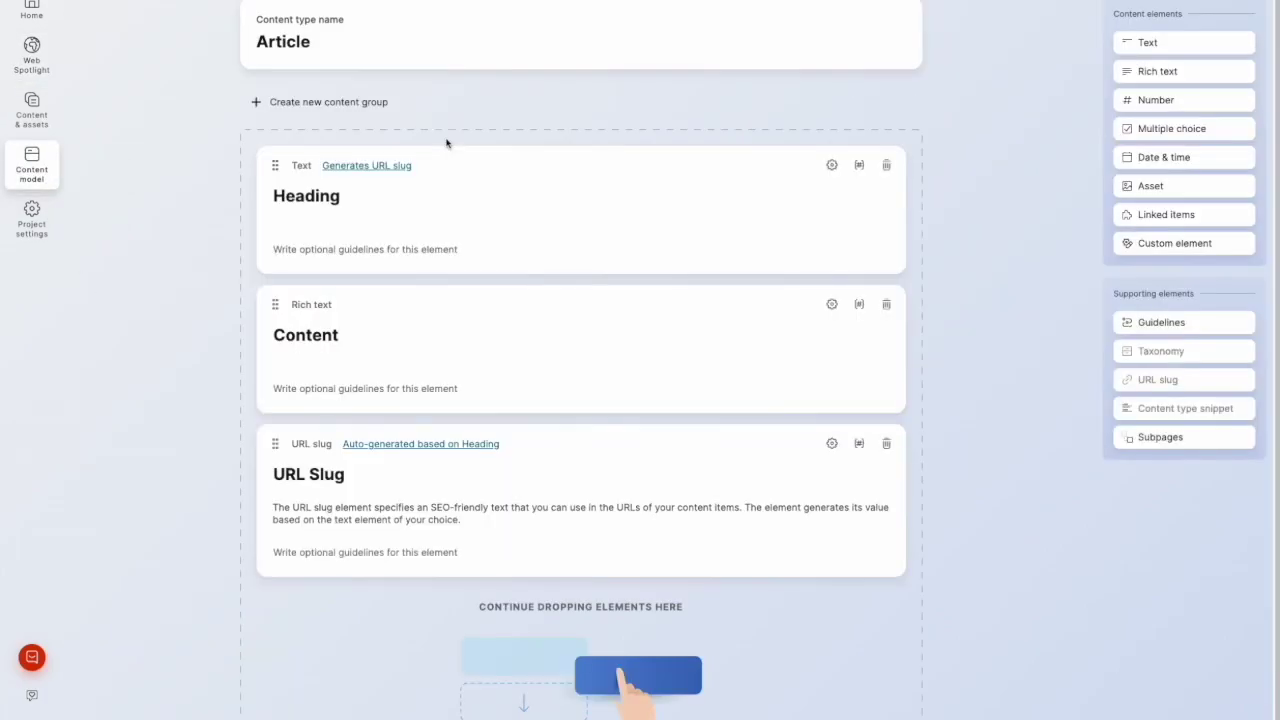
left_click(1174, 441)
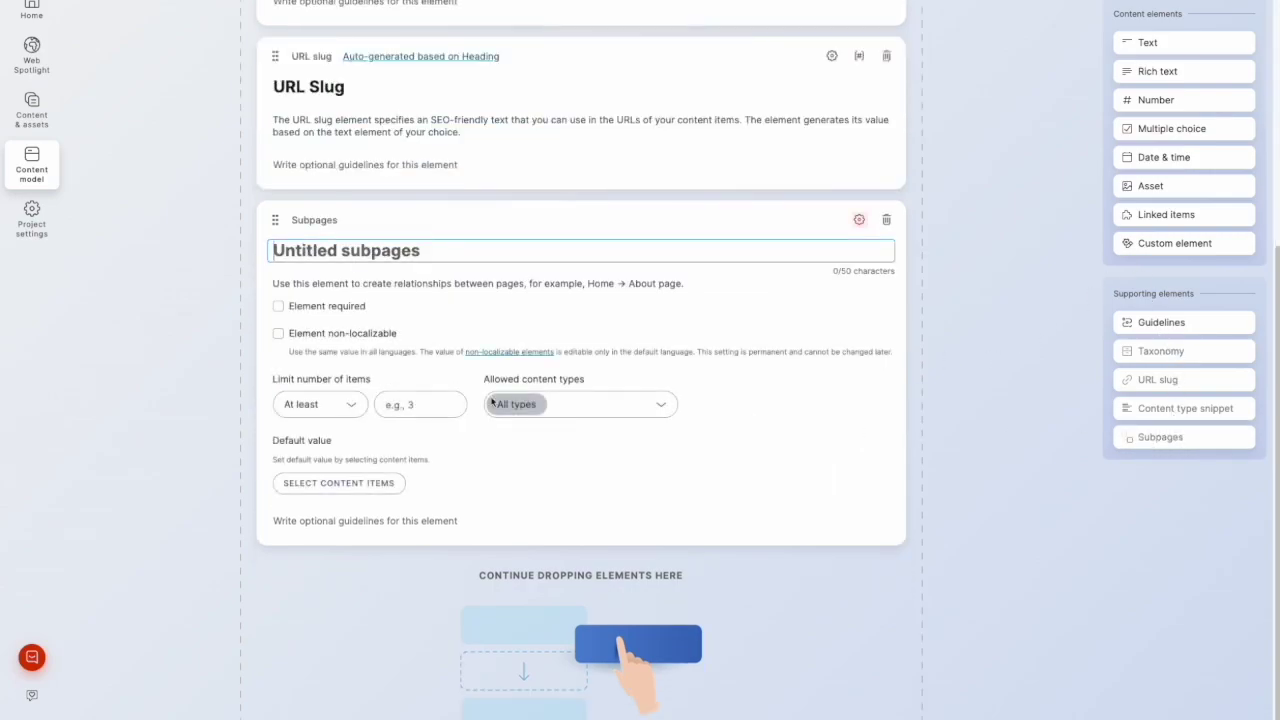
type("Subpages")
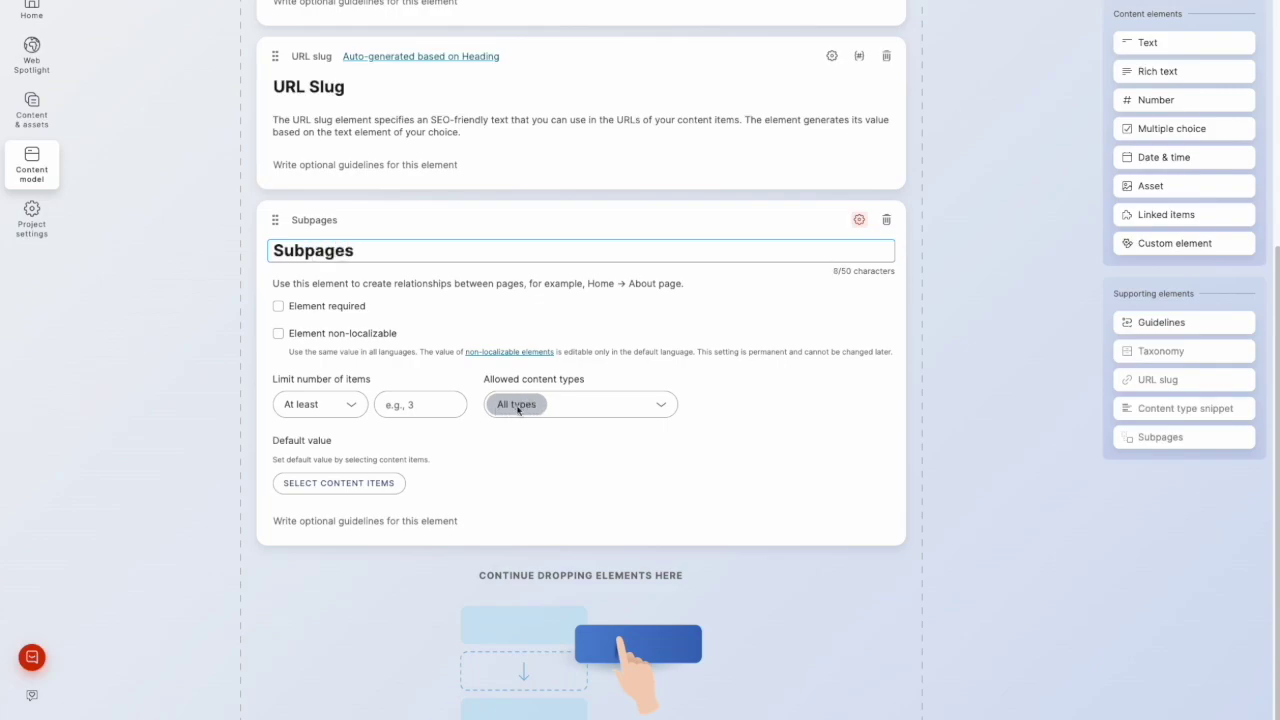
Limit the Article's Subpages element to Page and Article content types
left_click(659, 407)
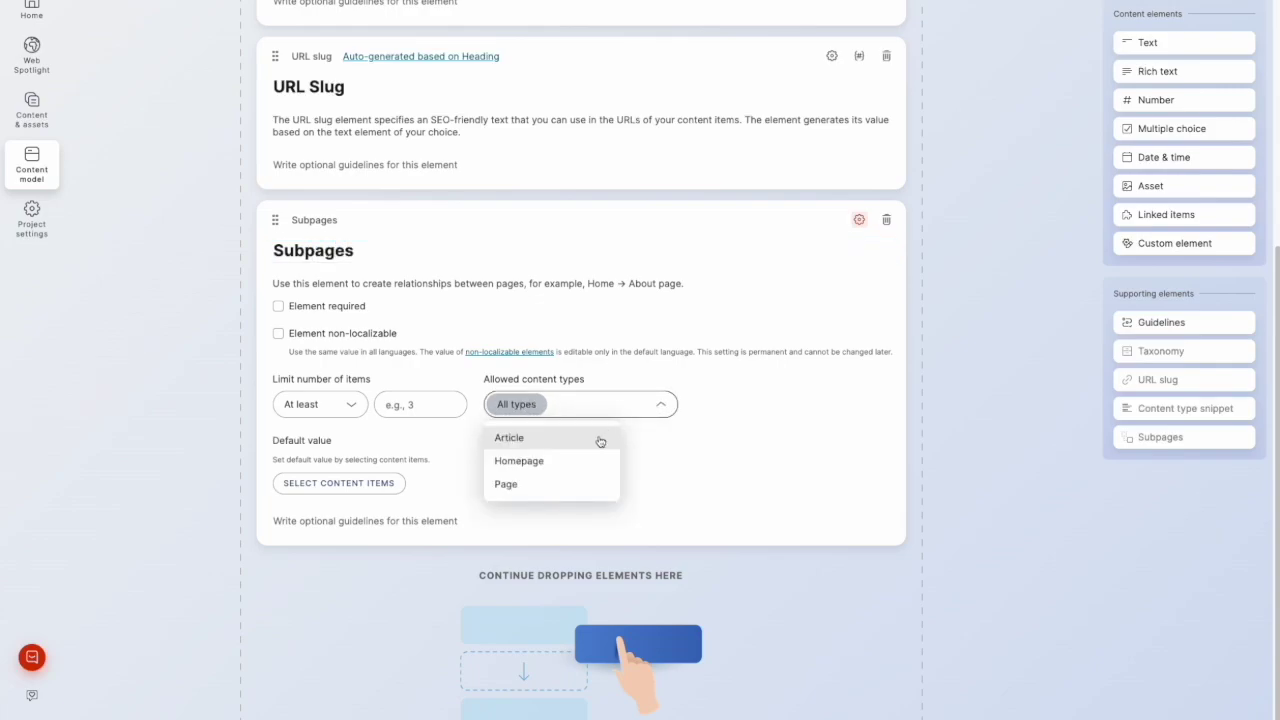
left_click(576, 485)
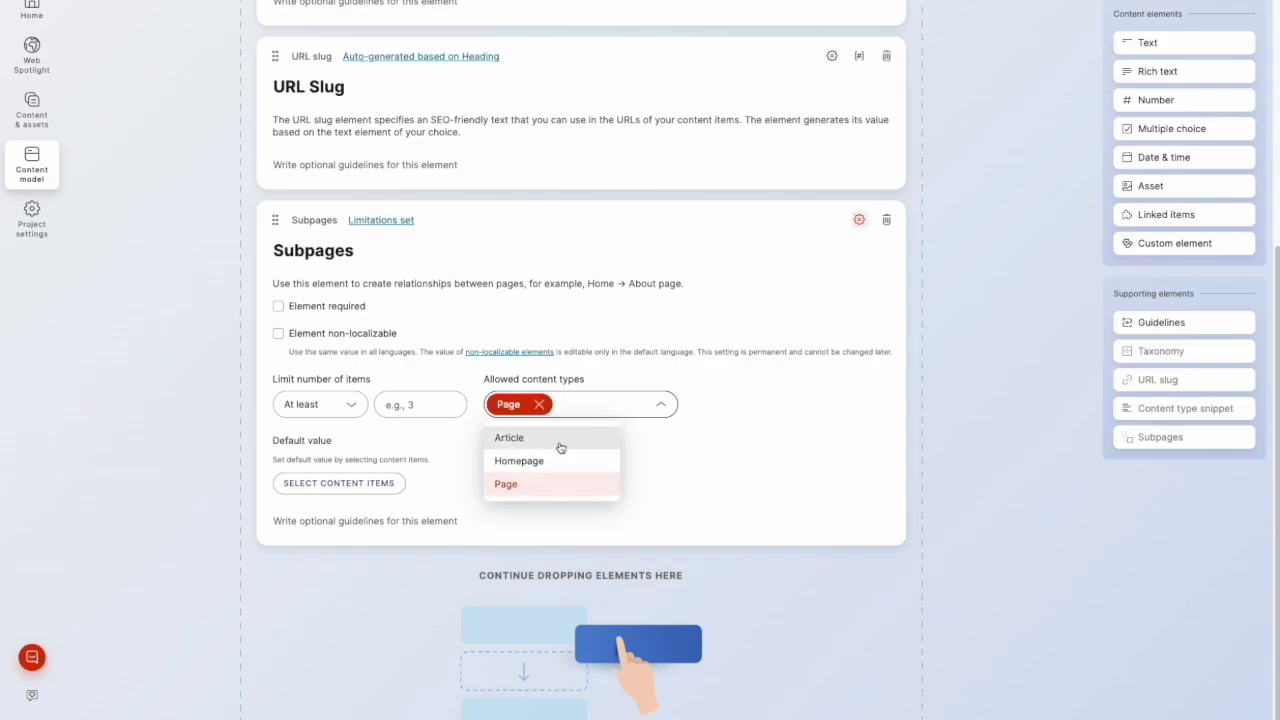
left_click(563, 442)
left_click(771, 443)
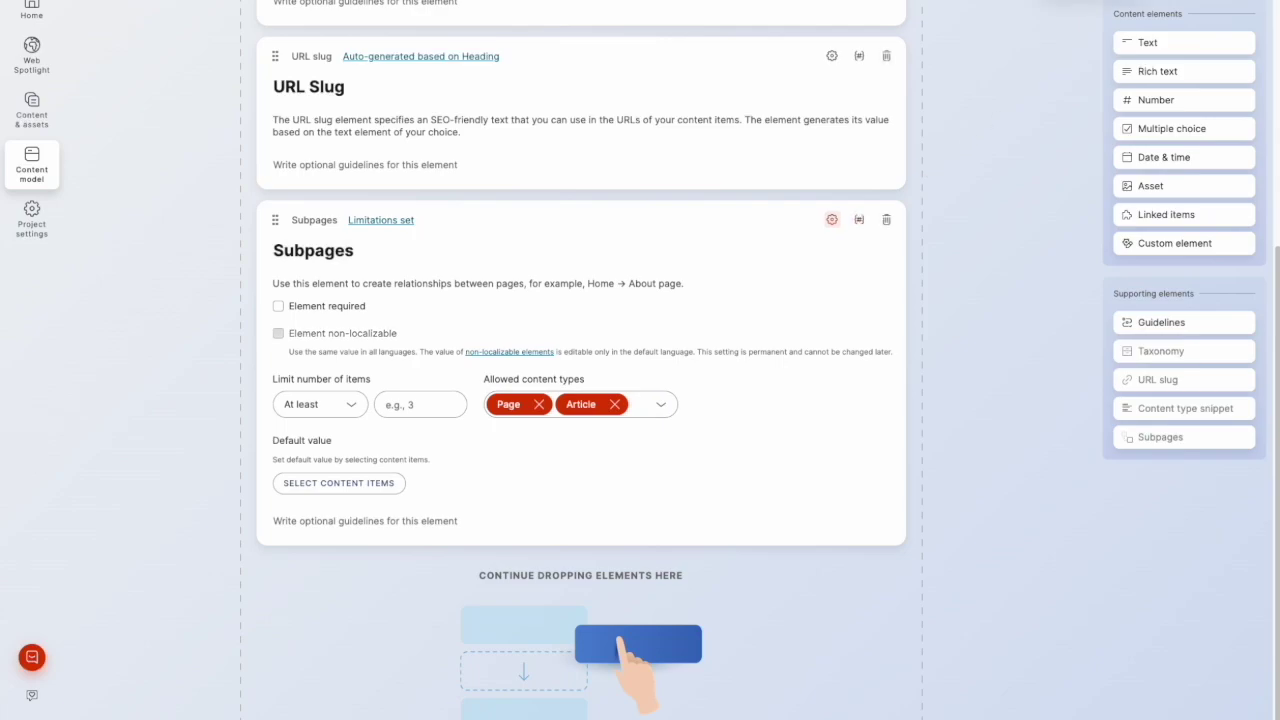
left_click(40, 58)
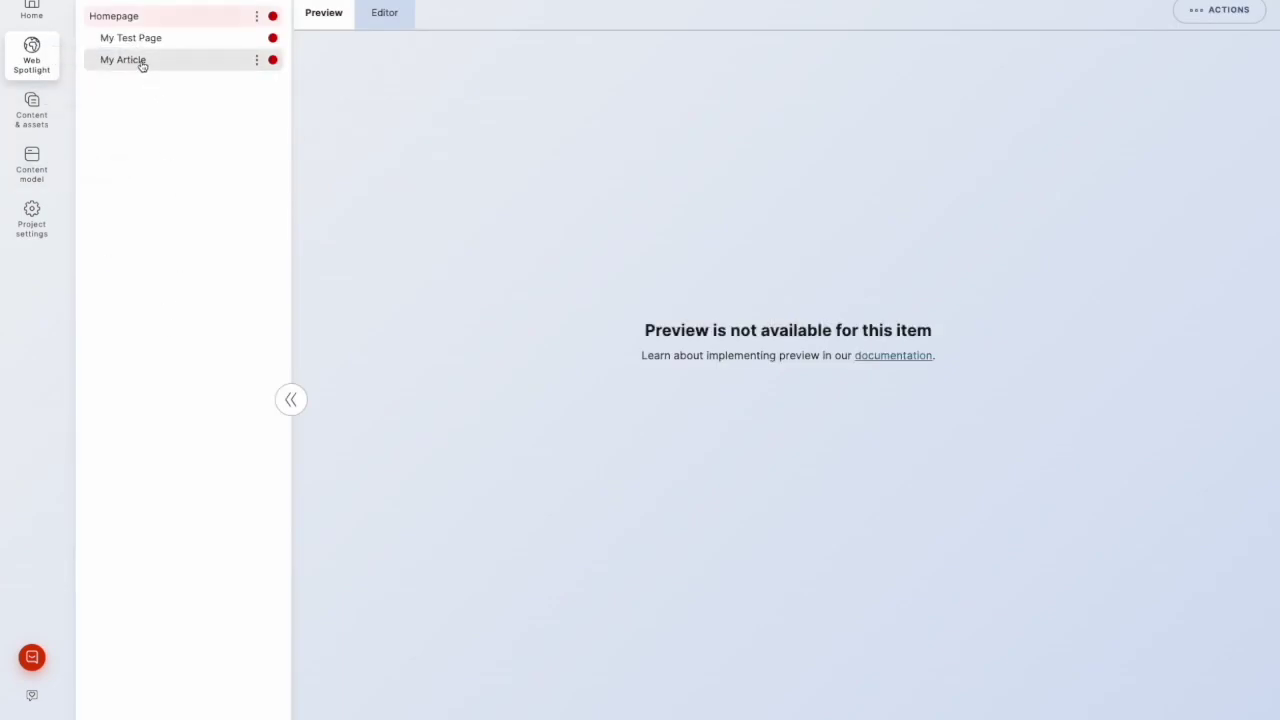
Check the content types offered for a new page under My Article, then cancel
left_click(256, 60)
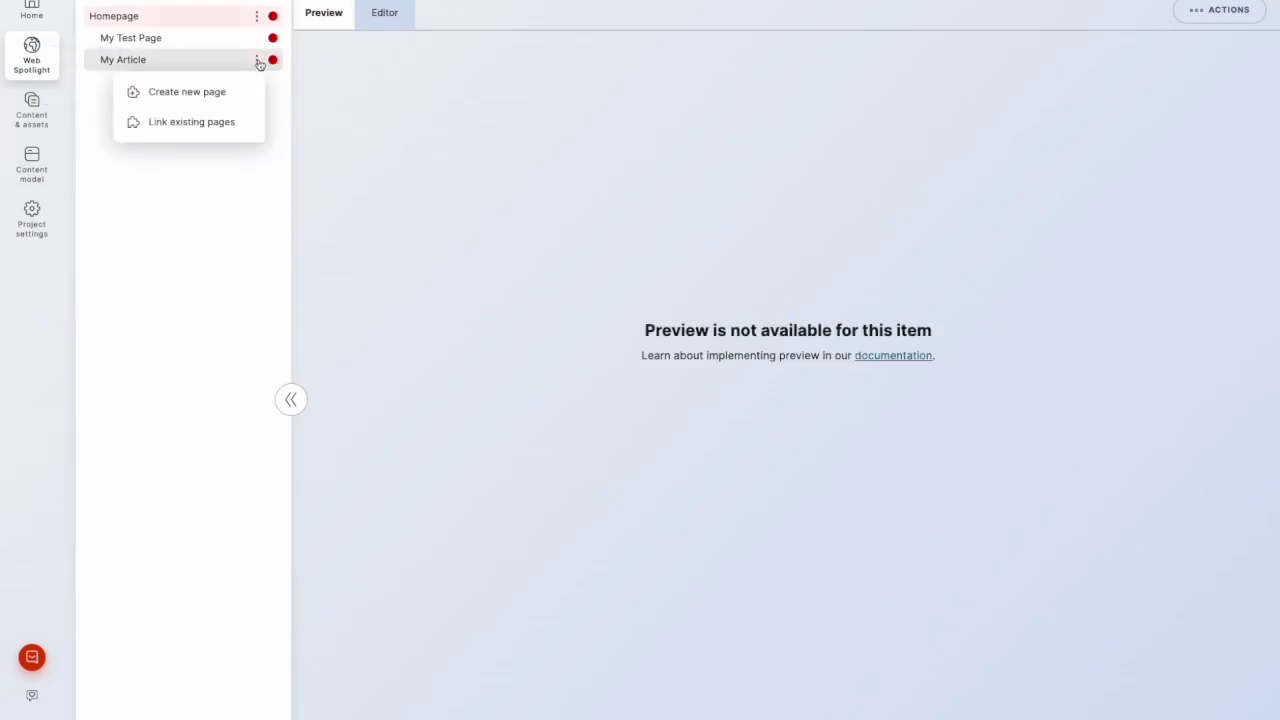
left_click(207, 101)
left_click(725, 381)
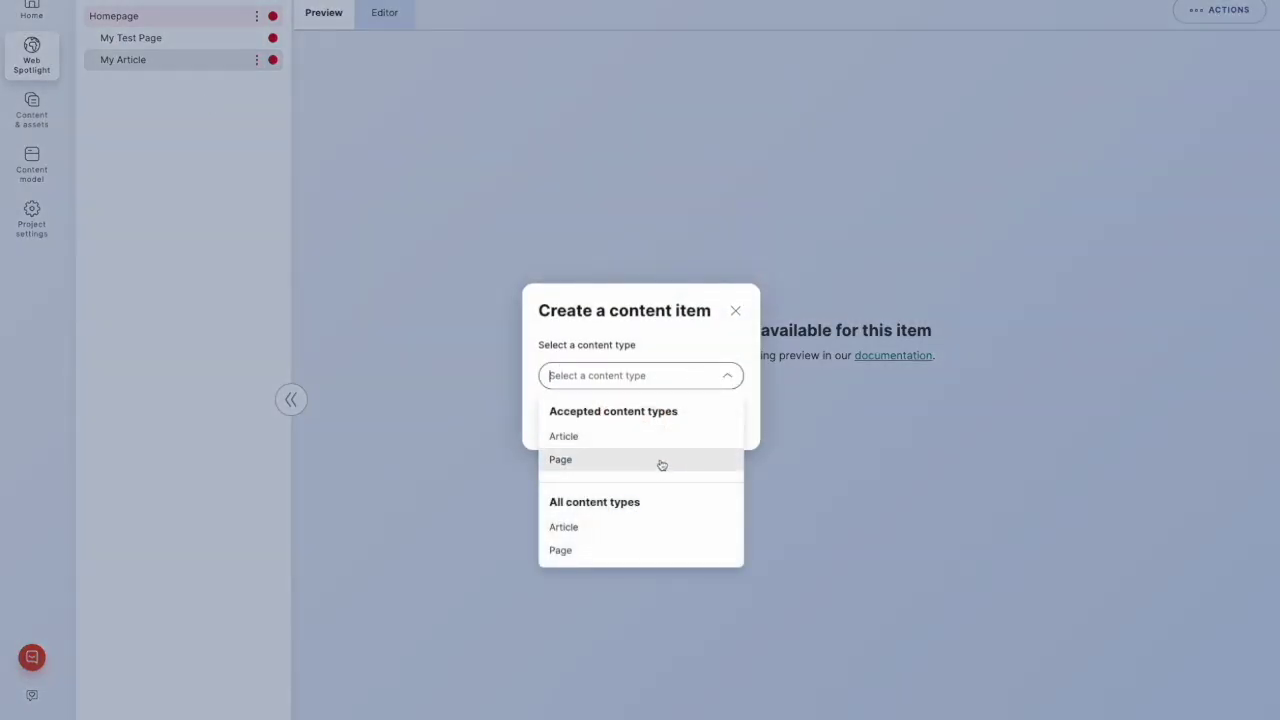
left_click(737, 313)
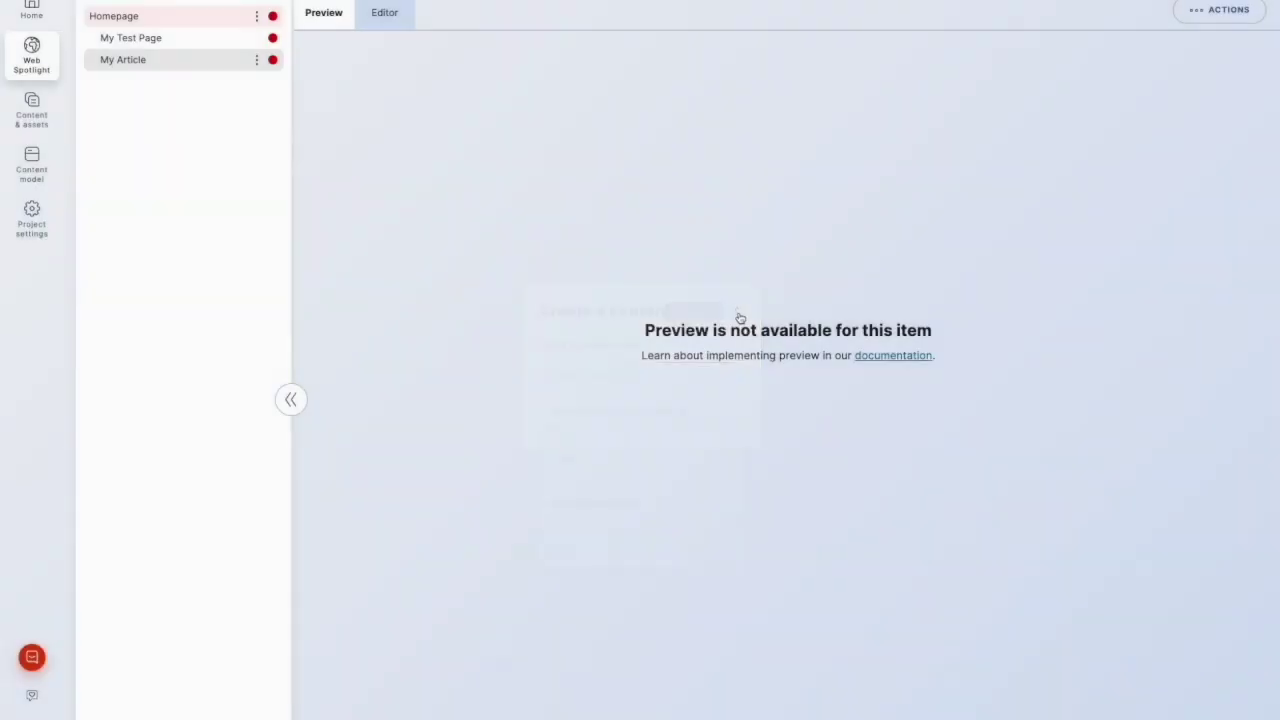